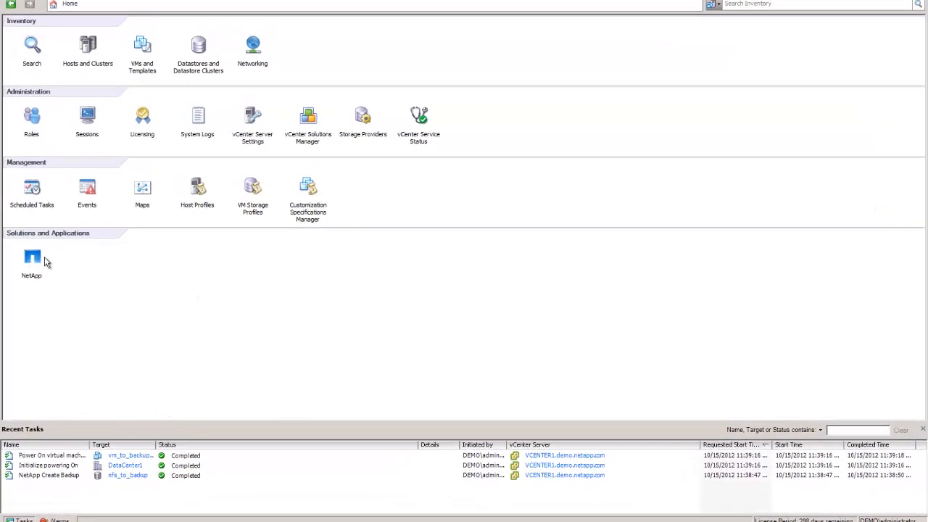
Look at the NetApp Backup and Recovery overview, then at the summary of virtual machine vm_to_backup_01 in the hosts and clusters inventory.
click(34, 260)
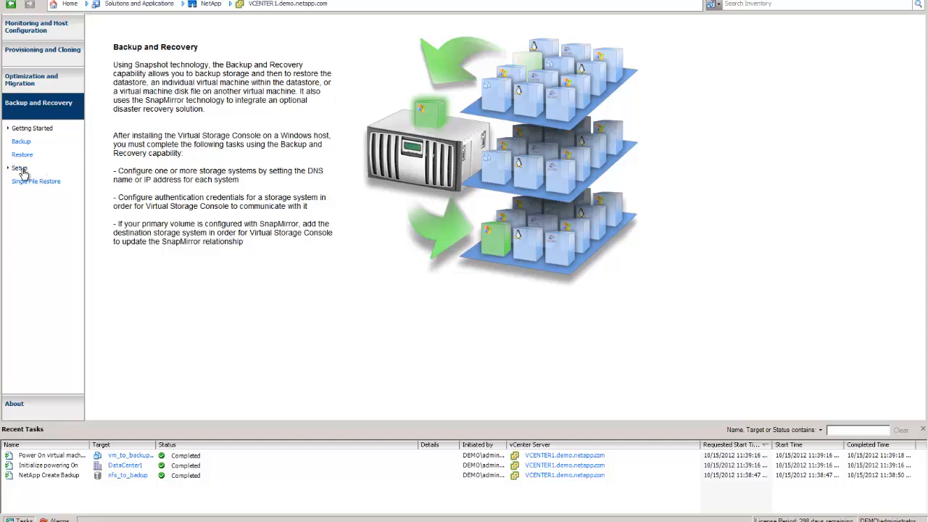
click(73, 5)
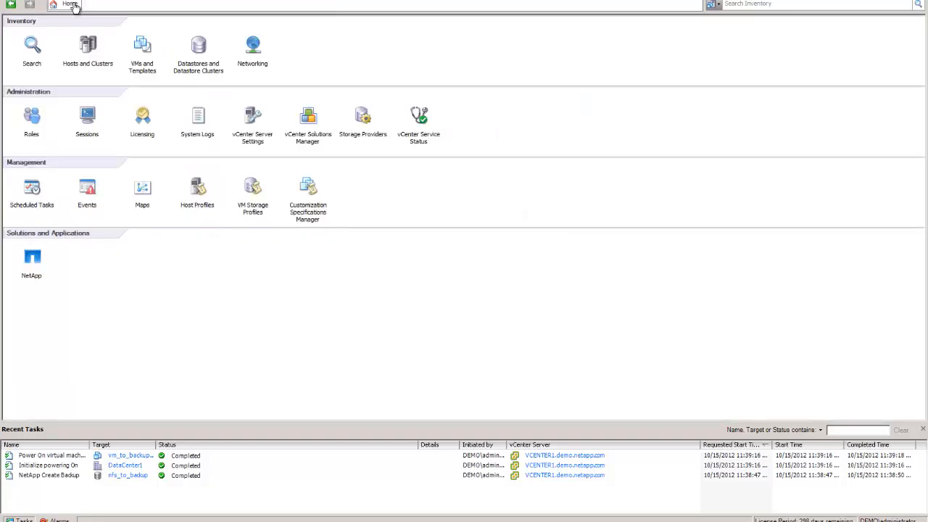
click(88, 45)
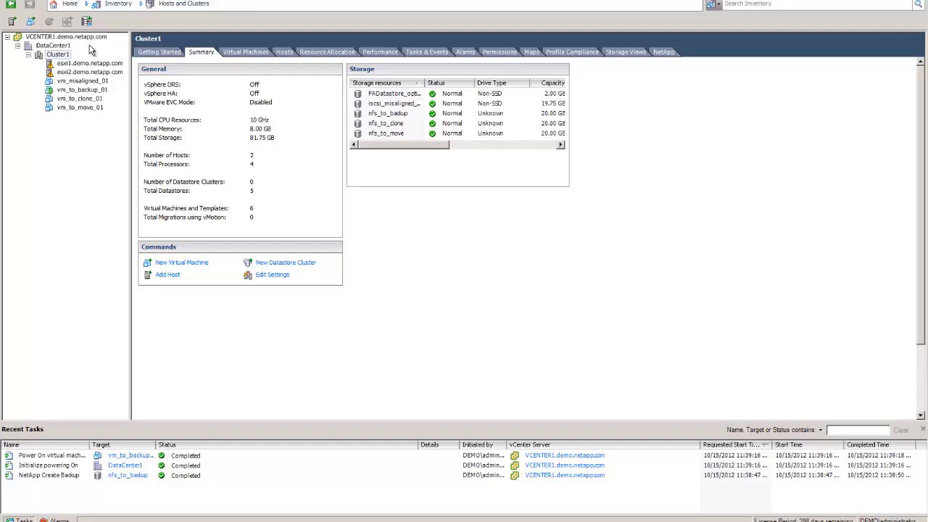
click(82, 89)
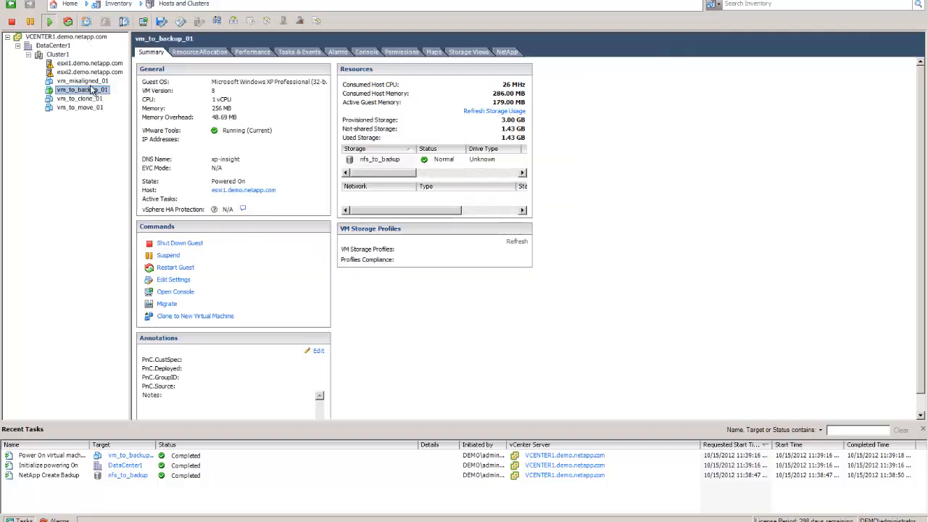
Add storage system 192.168.0.123 to the NetApp Backup and Recovery setup with user vsadmin and the account password.
click(68, 6)
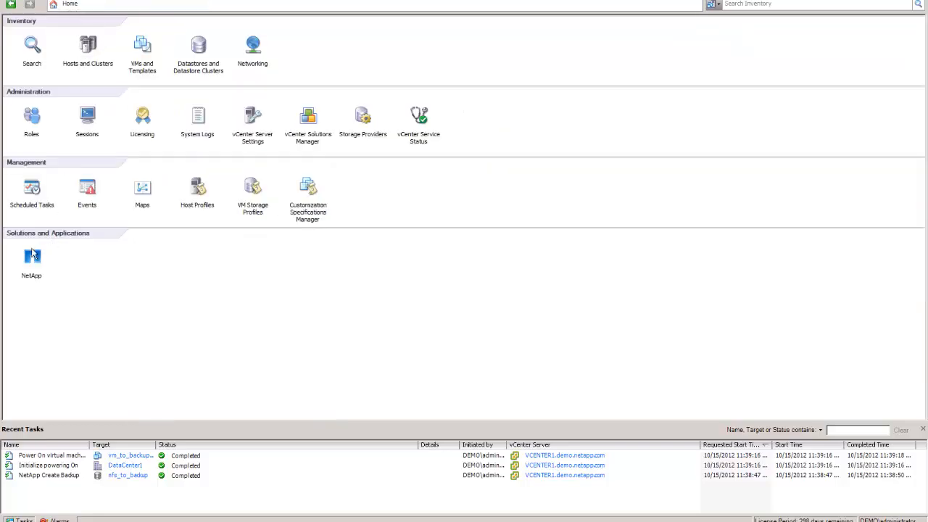
click(32, 255)
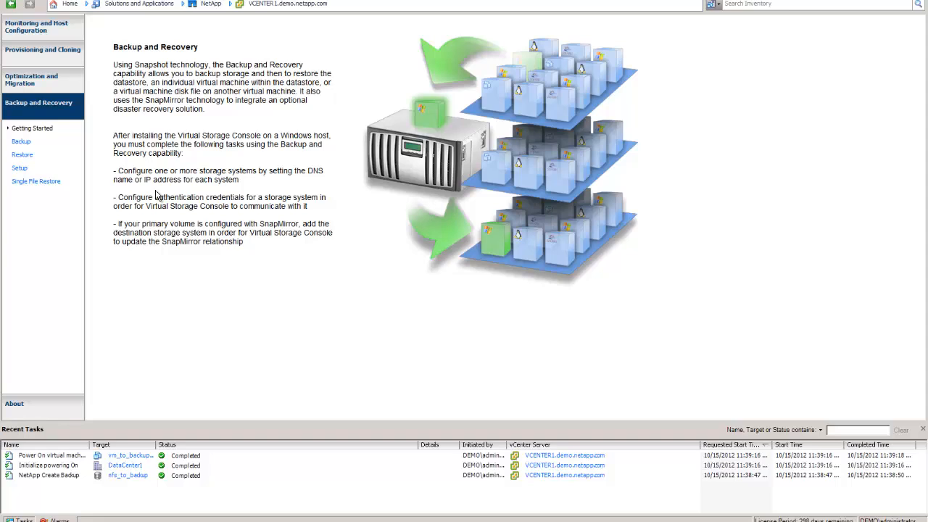
click(20, 169)
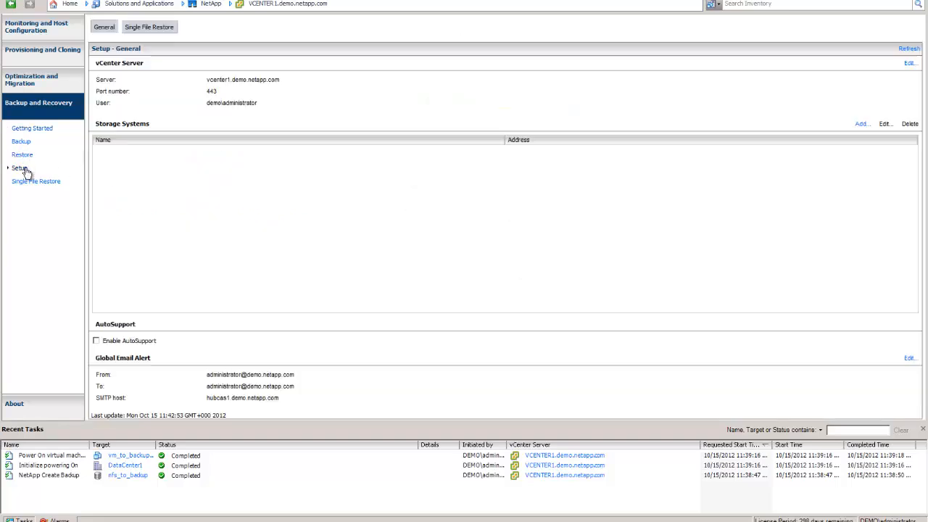
click(861, 124)
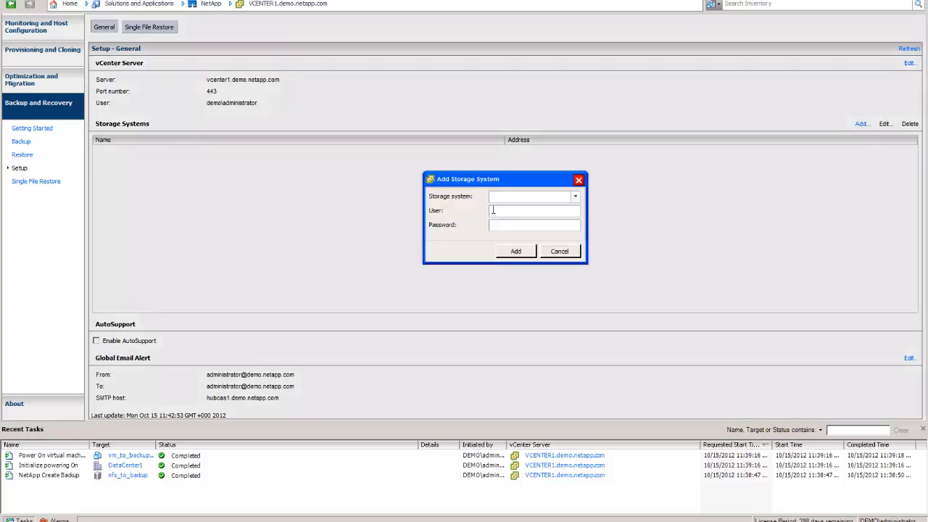
text(192.168.0.123)
key(Tab)
text(vsadmin)
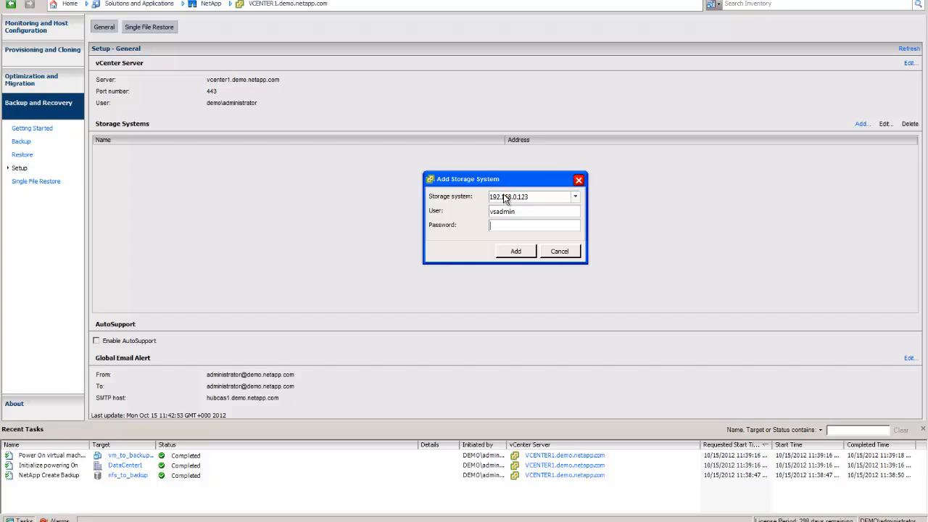
text(•••••••••)
click(516, 252)
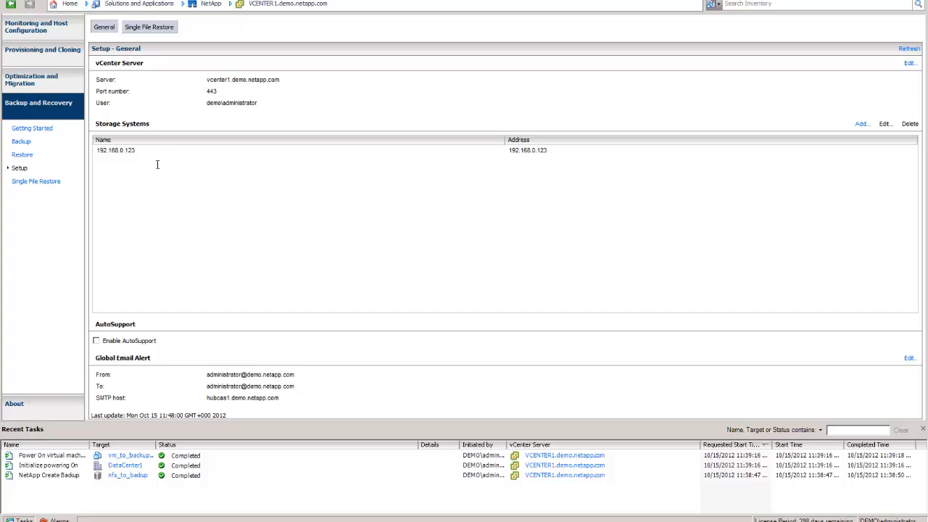
Review the datastores of host esxi1.demo.netapp.com and the summary of vm_to_backup_01 in the hosts and clusters inventory.
click(71, 6)
click(86, 49)
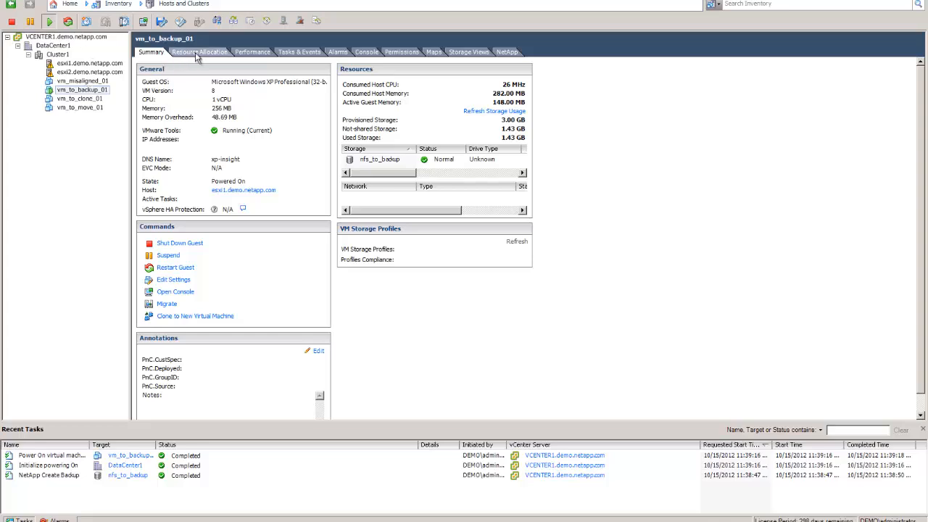
click(81, 65)
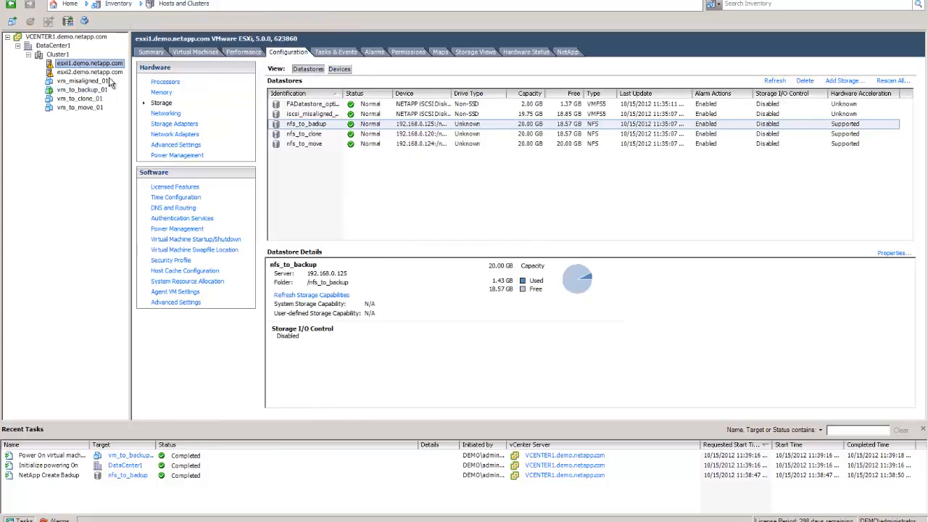
click(90, 90)
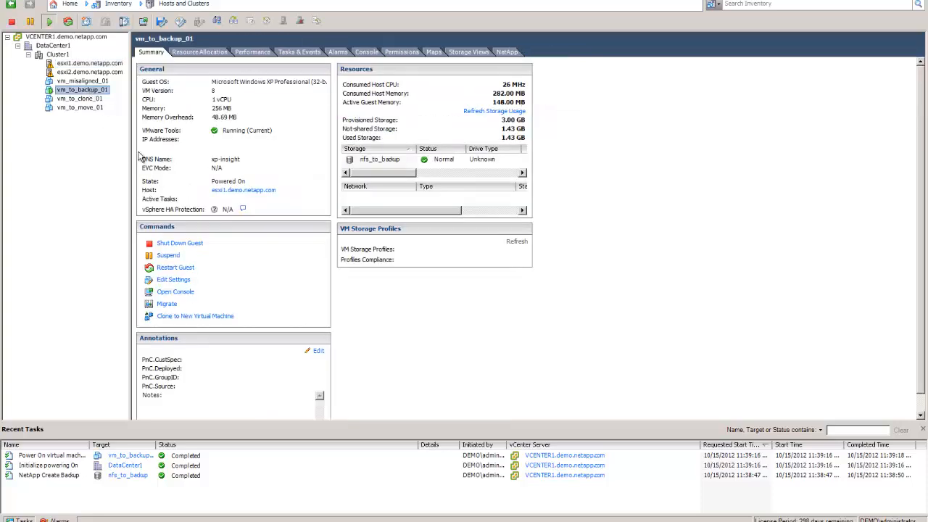
Start an immediate NetApp backup of the nfs_to_backup datastore on host esxi1.demo.netapp.com.
click(88, 64)
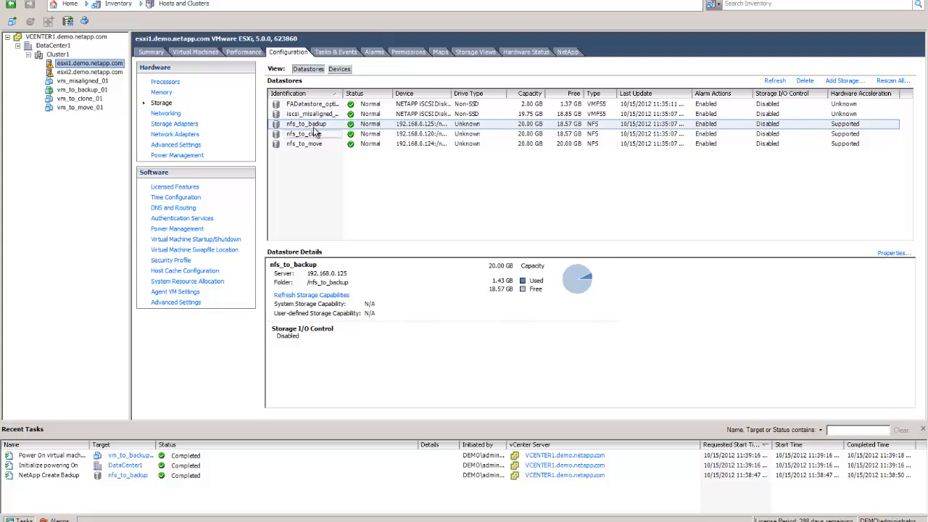
click(278, 127)
right_click(278, 127)
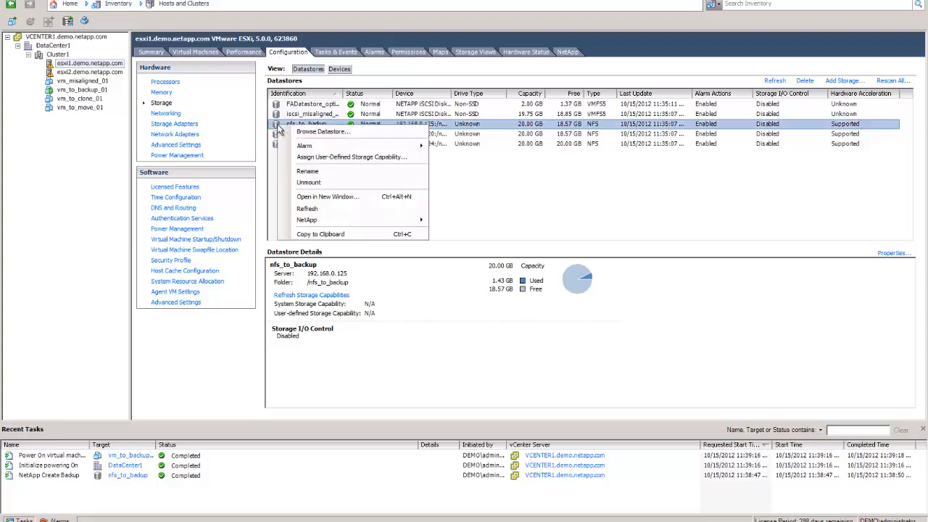
mouse_move(413, 221)
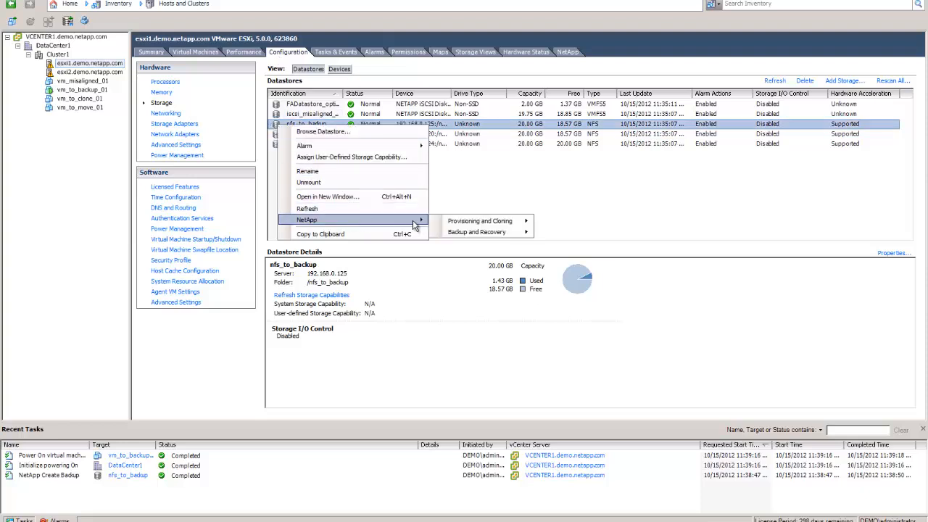
mouse_move(494, 231)
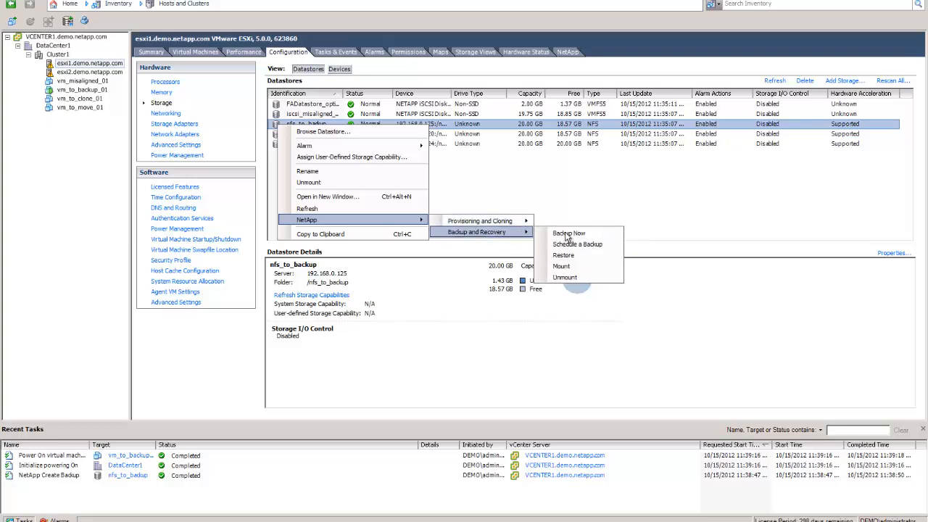
click(568, 233)
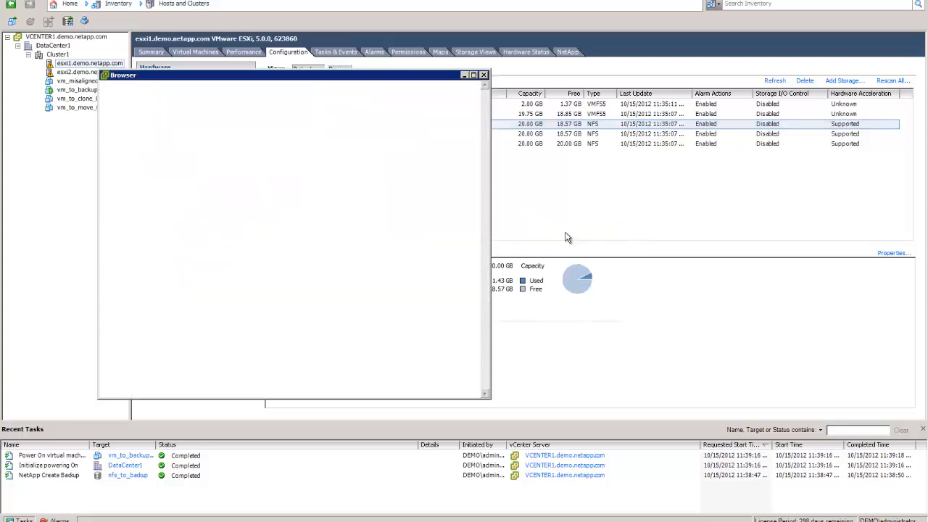
Turn off automatic naming, name the datastore backup NickDSbackup, and run it with the VMware consistency snapshot enabled.
click(118, 115)
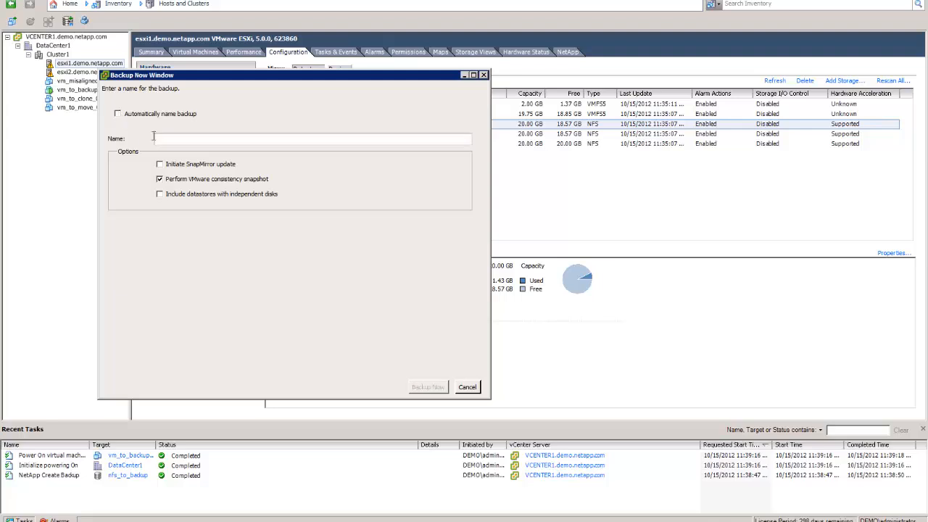
text(NickDSbackup)
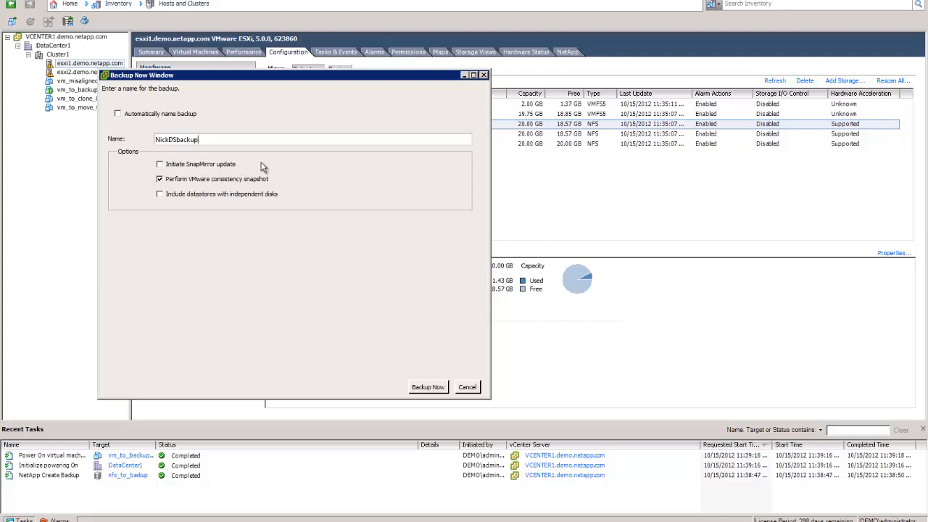
drag(265, 77, 399, 141)
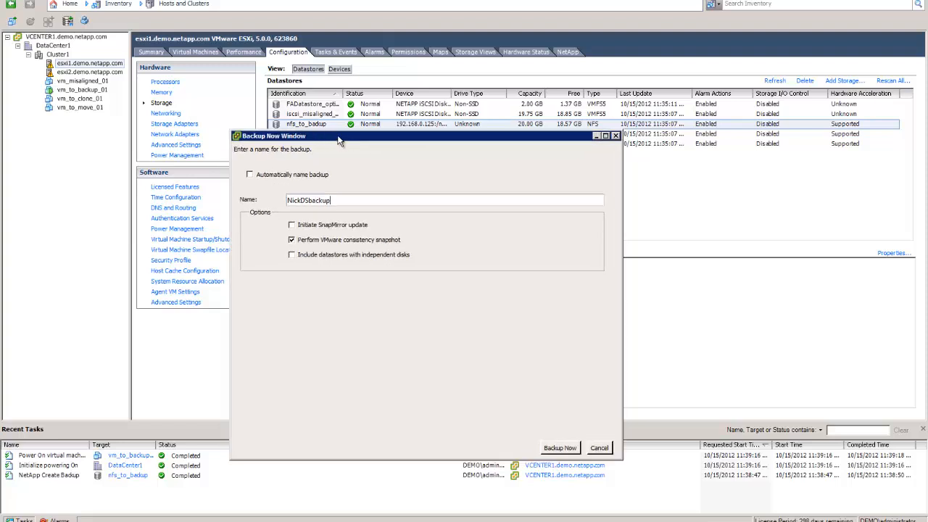
drag(337, 136, 319, 108)
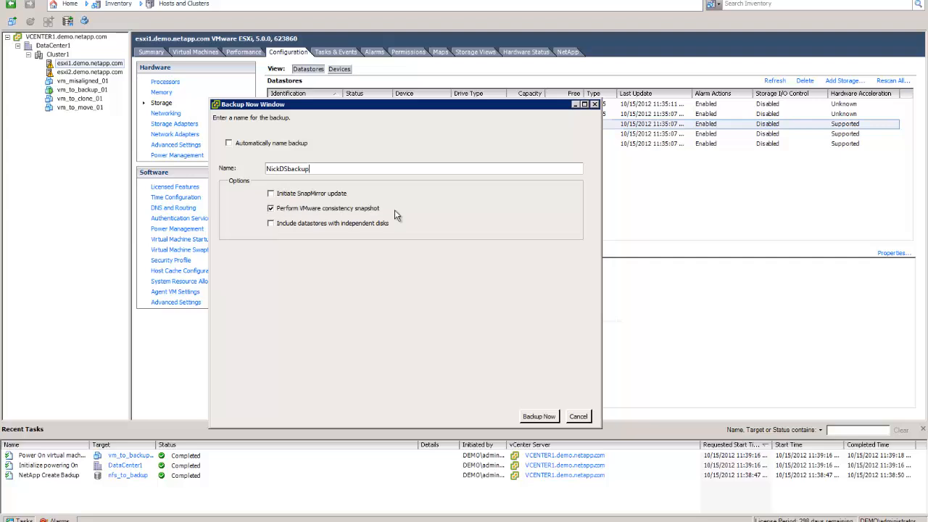
click(540, 417)
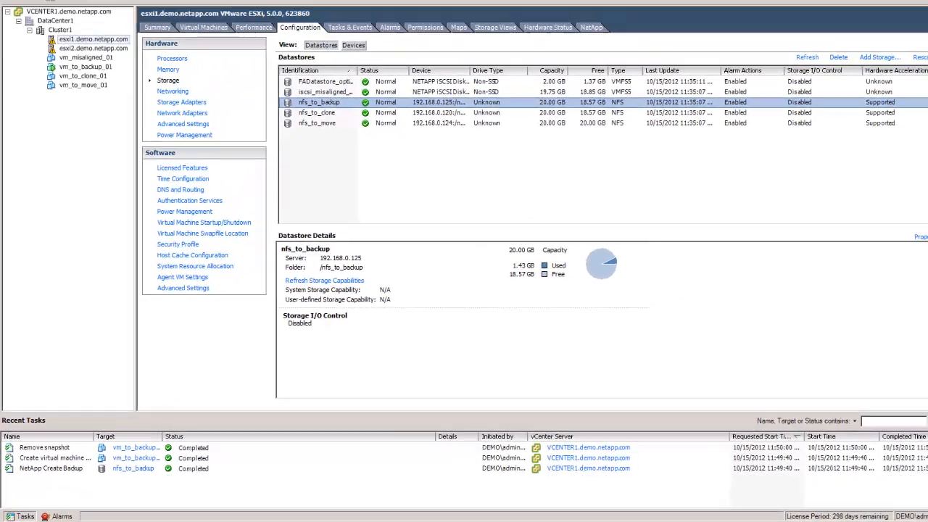
Refresh the NetApp restore list and examine the datastore and virtual machine entities contained in NickDSbackup.
click(64, 6)
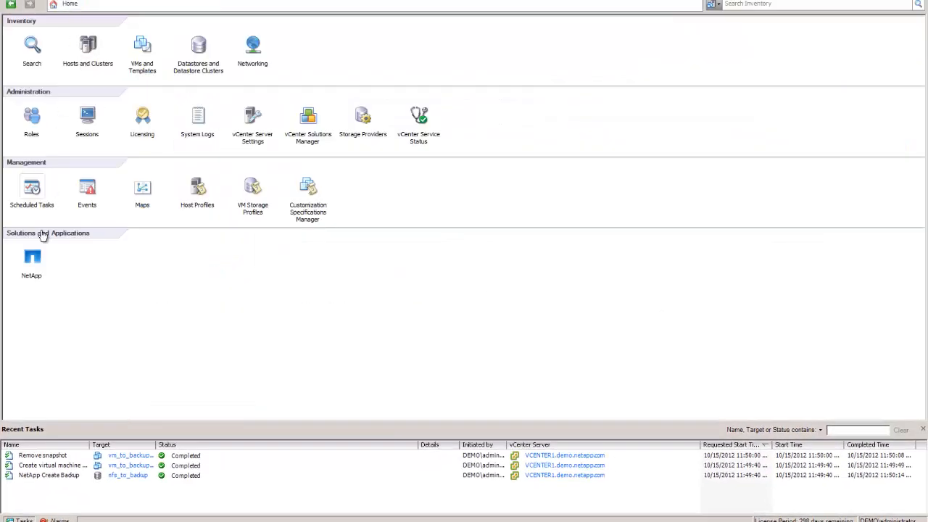
click(36, 260)
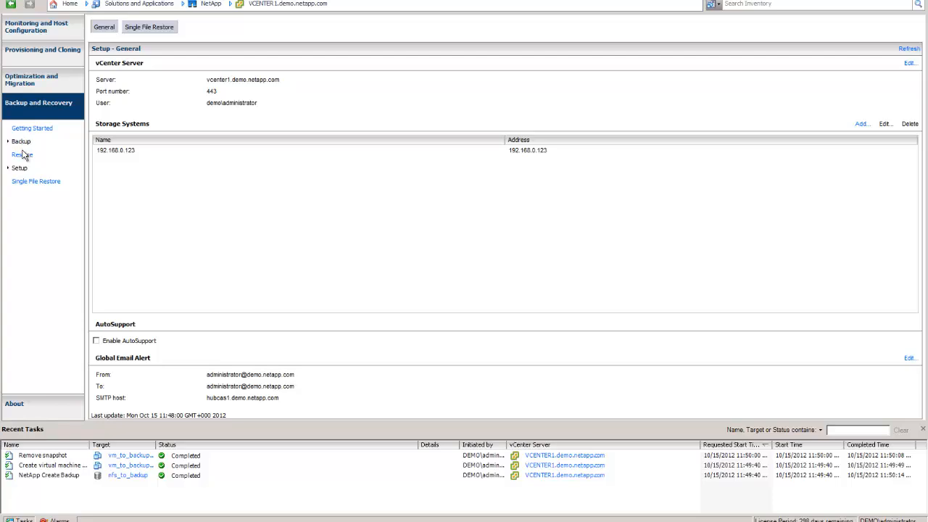
click(22, 155)
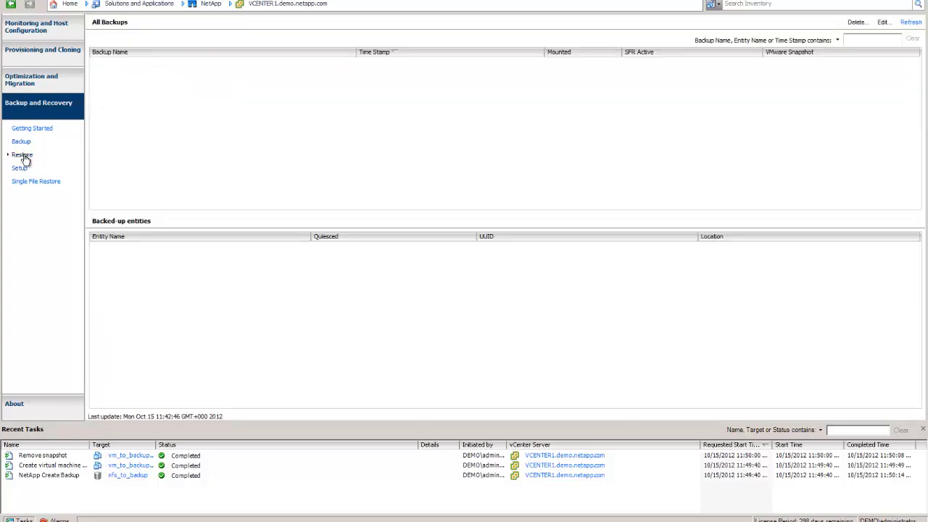
click(911, 23)
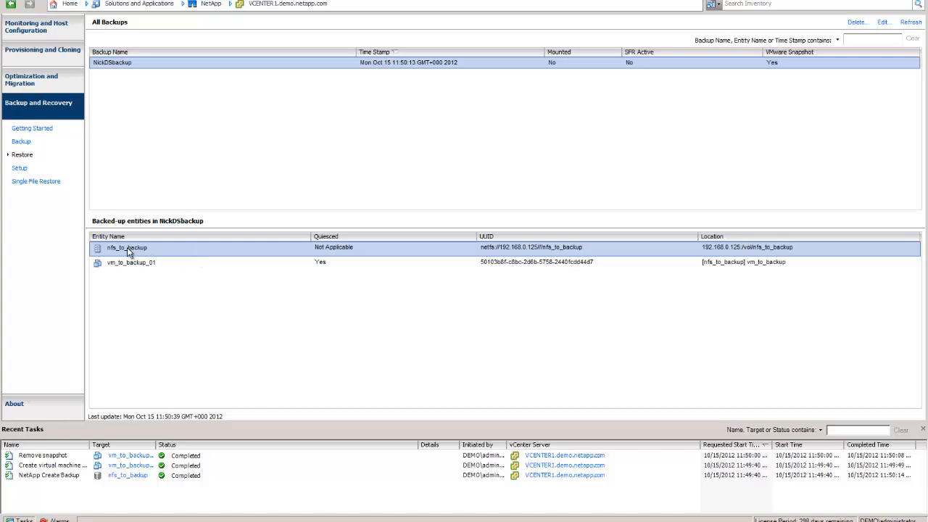
click(131, 267)
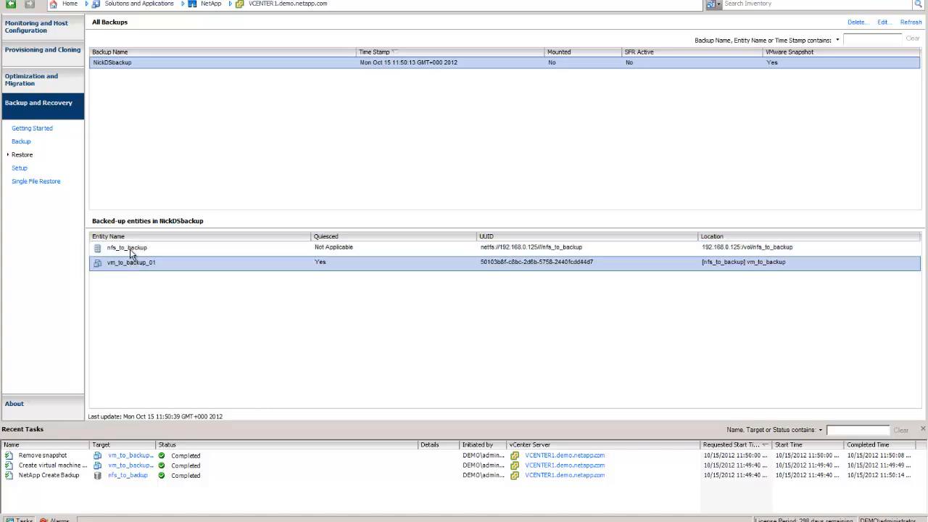
click(129, 248)
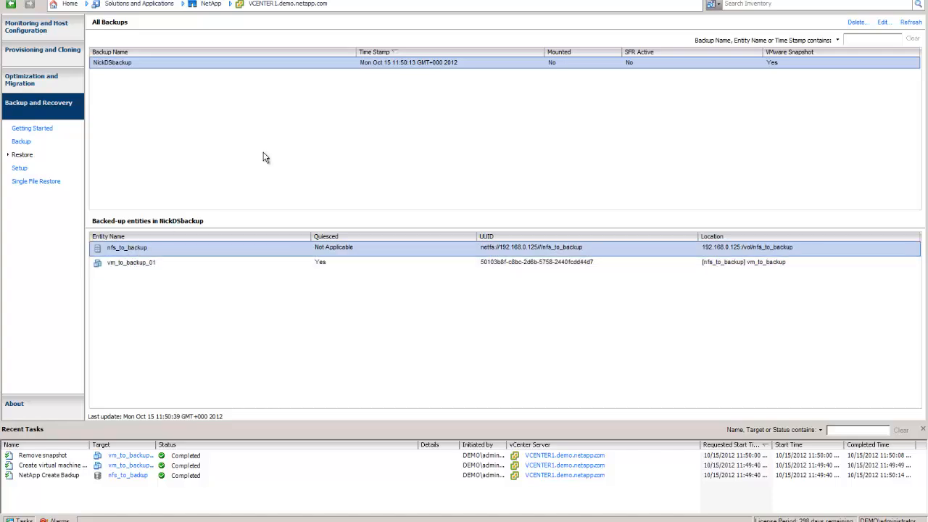
Start an immediate NetApp backup of the virtual machine vm_to_backup_01 from the hosts and clusters inventory.
click(70, 4)
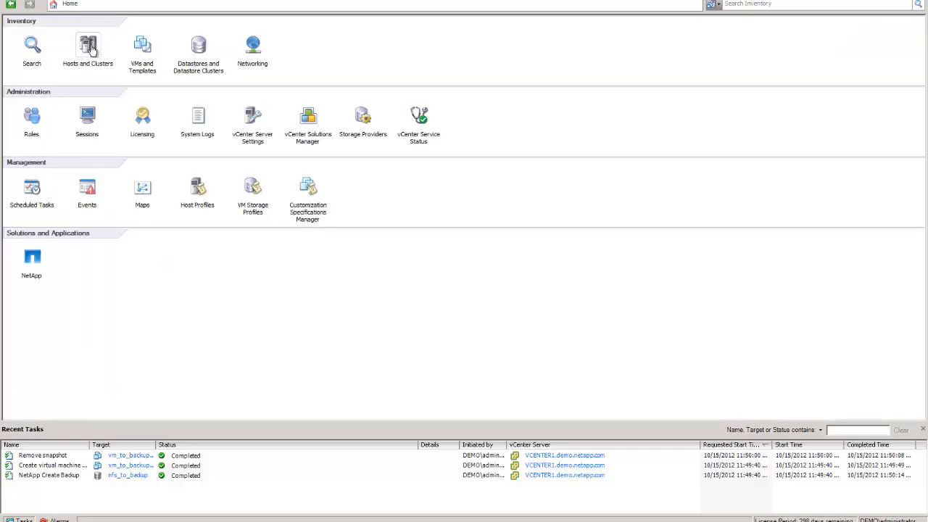
click(89, 47)
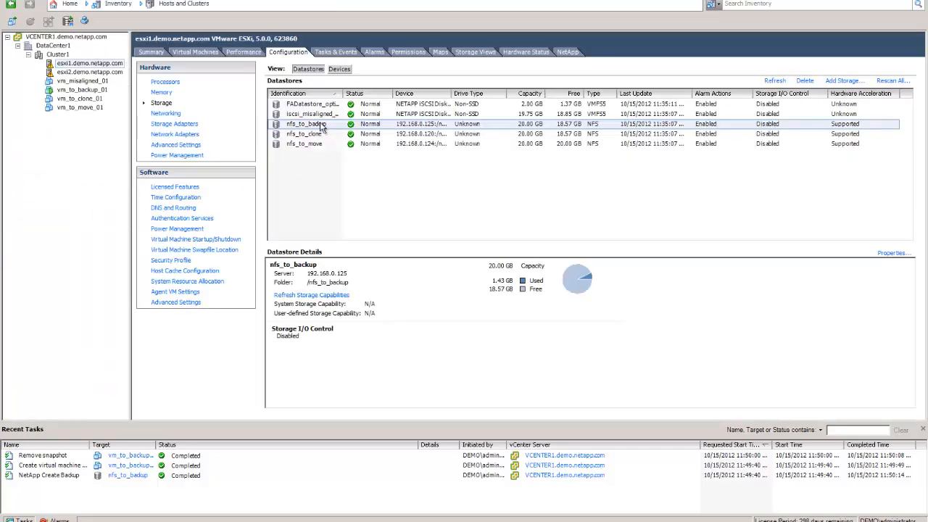
right_click(92, 89)
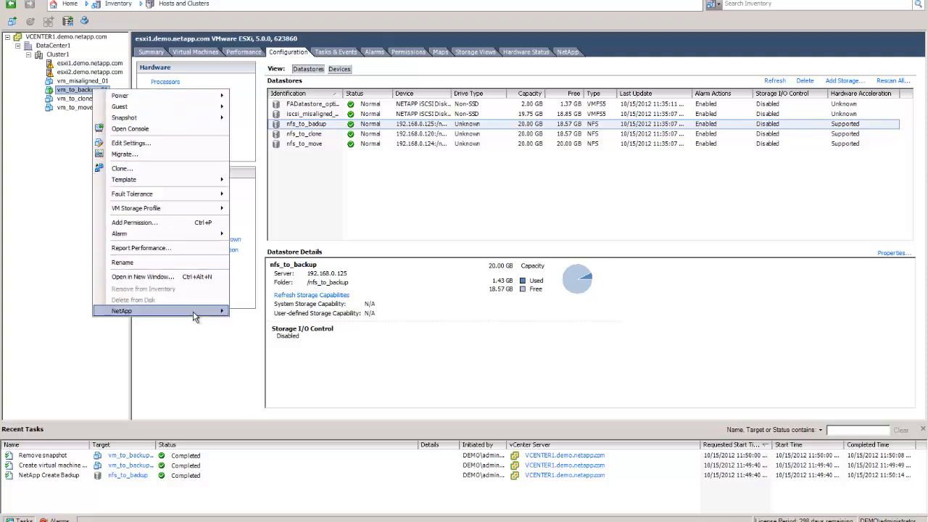
mouse_move(211, 311)
mouse_move(311, 324)
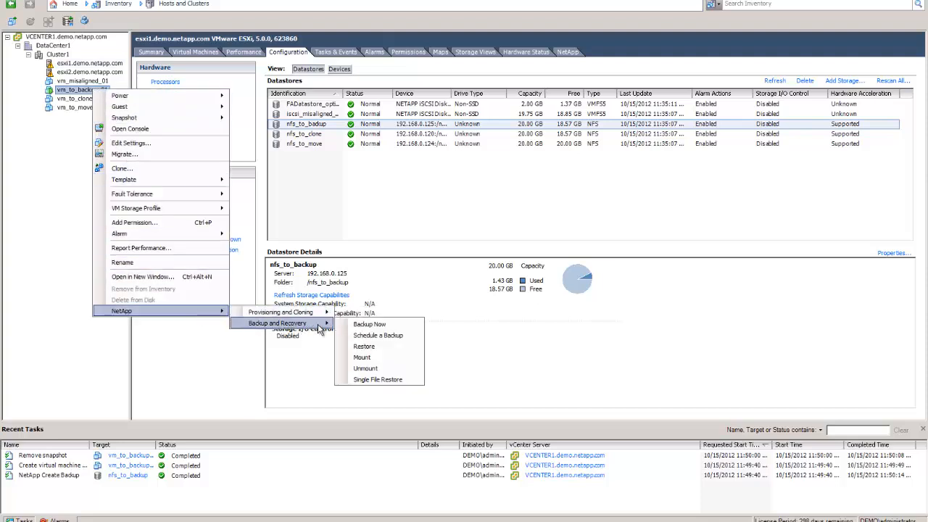
click(377, 326)
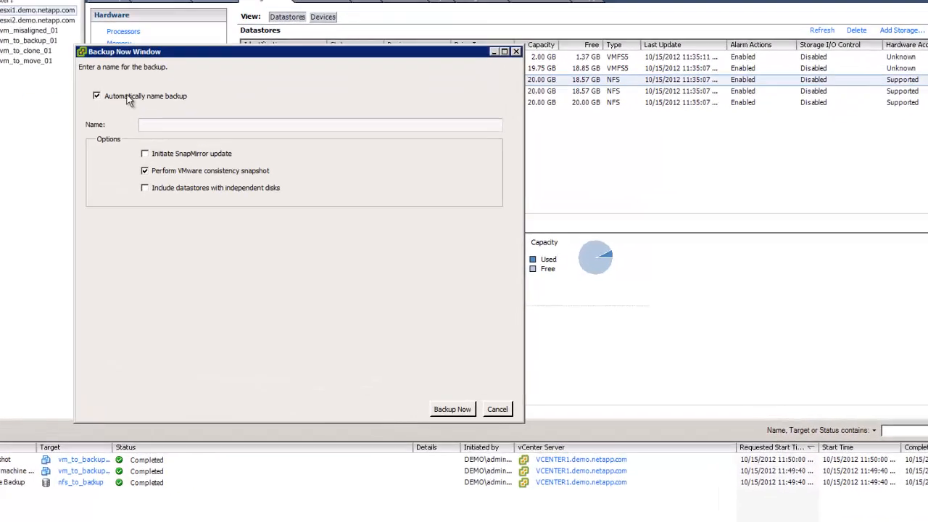
Turn off automatic naming, name the virtual machine backup NickVMbackup, and run it with the VMware consistency snapshot enabled.
click(128, 98)
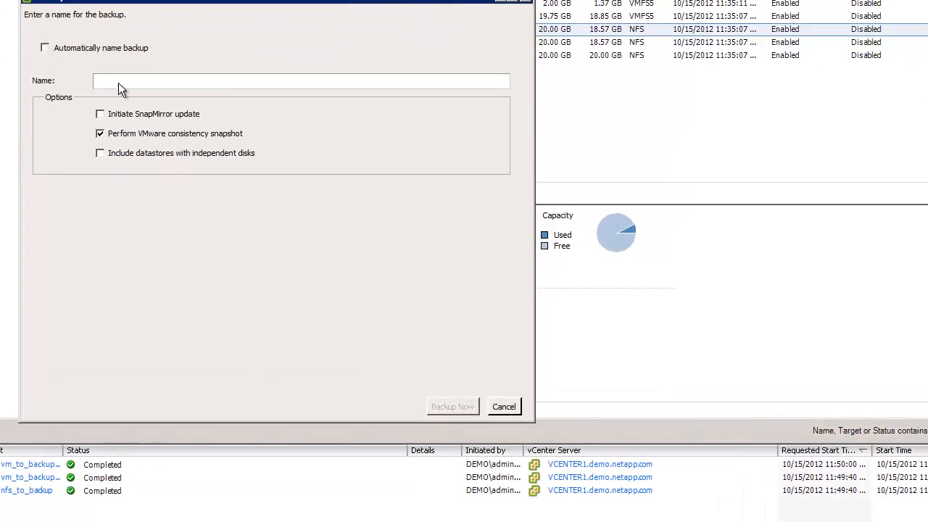
text(NickVMback)
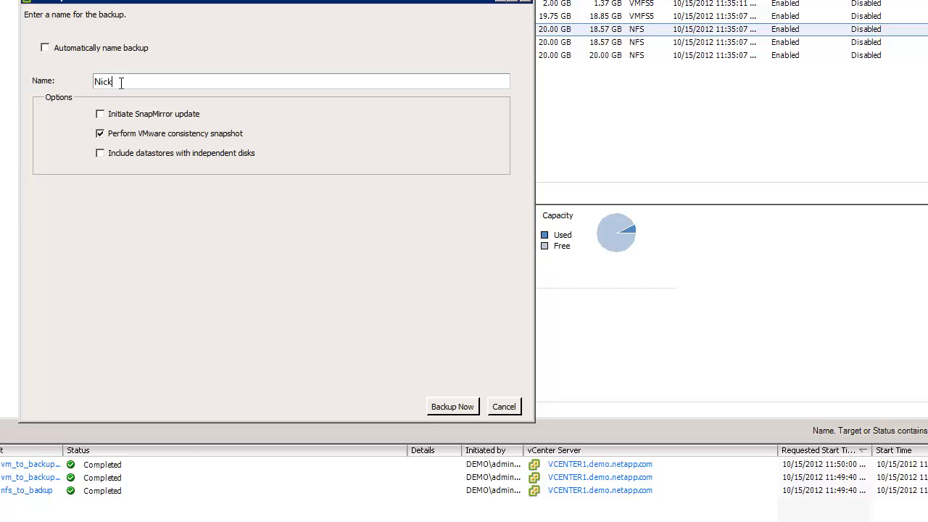
text(up)
click(452, 407)
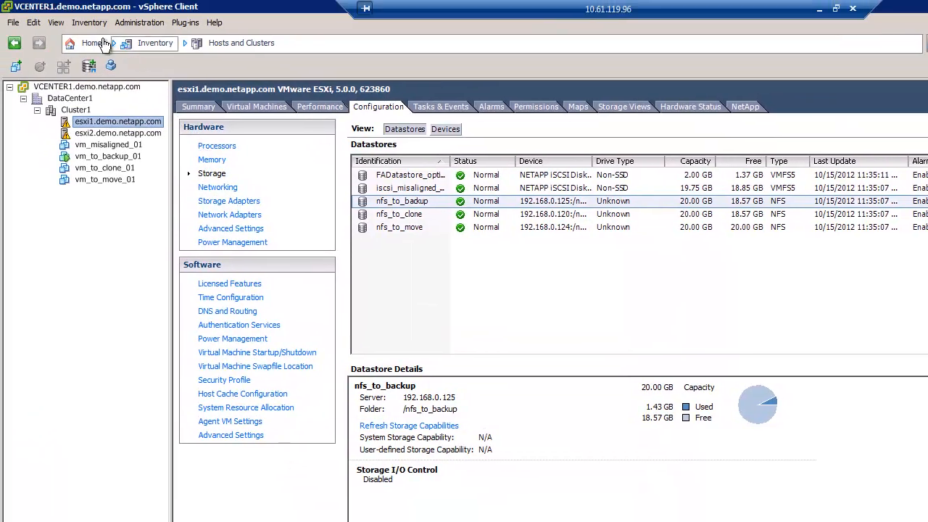
Return to the NetApp restore list and compare the backed-up entities in NickVMbackup and NickDSbackup.
click(86, 44)
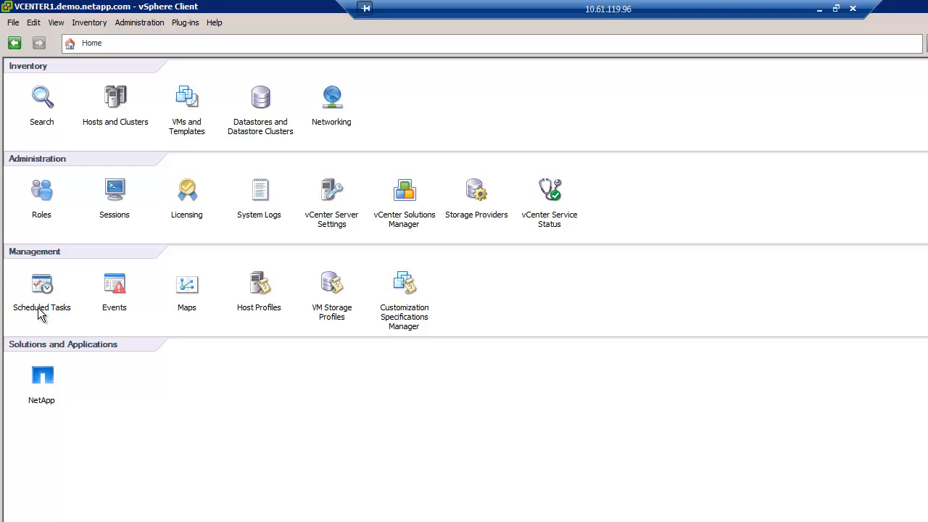
click(42, 376)
click(30, 244)
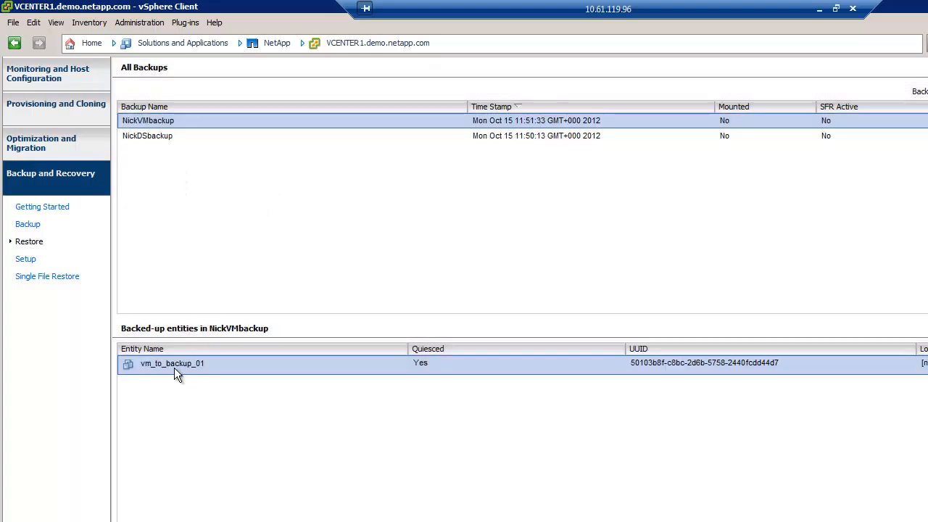
click(173, 138)
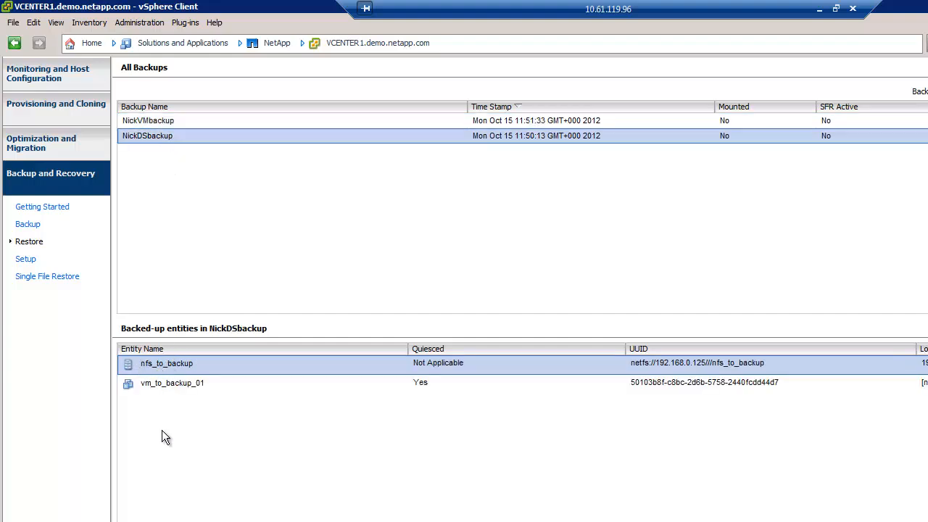
Examine the actions offered for vm_to_backup_01 within NickDSbackup, and agree to view only securely delivered webpage content.
click(150, 384)
click(172, 363)
click(176, 386)
right_click(175, 388)
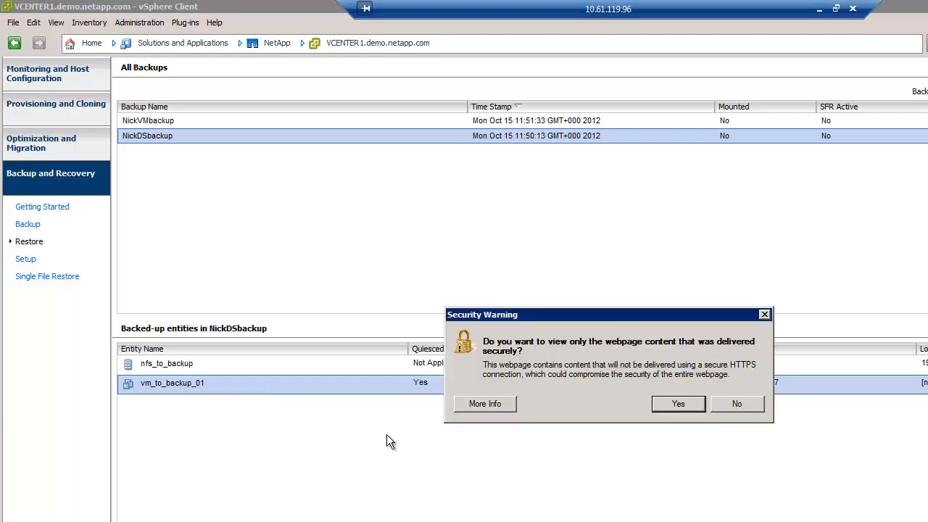
click(679, 403)
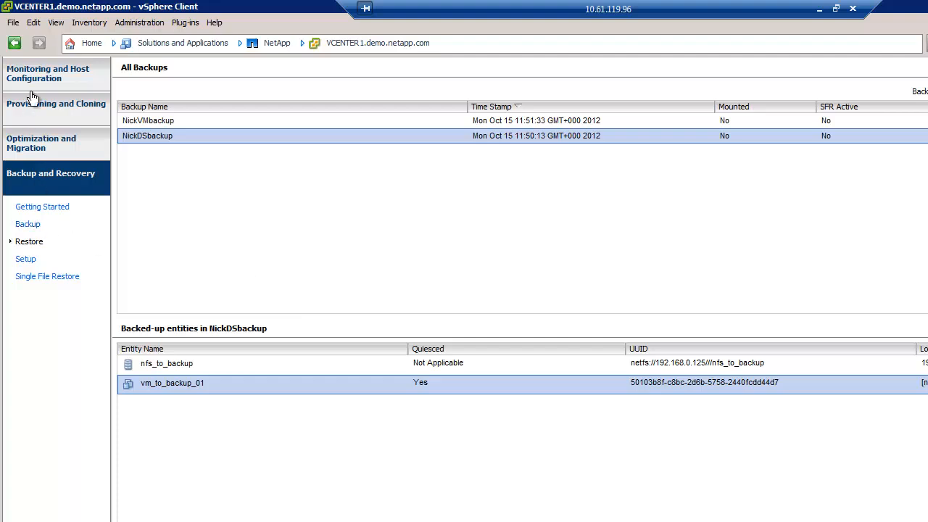
Create a backup job named Nick Backup Job with the VMware consistency snapshot enabled.
click(28, 224)
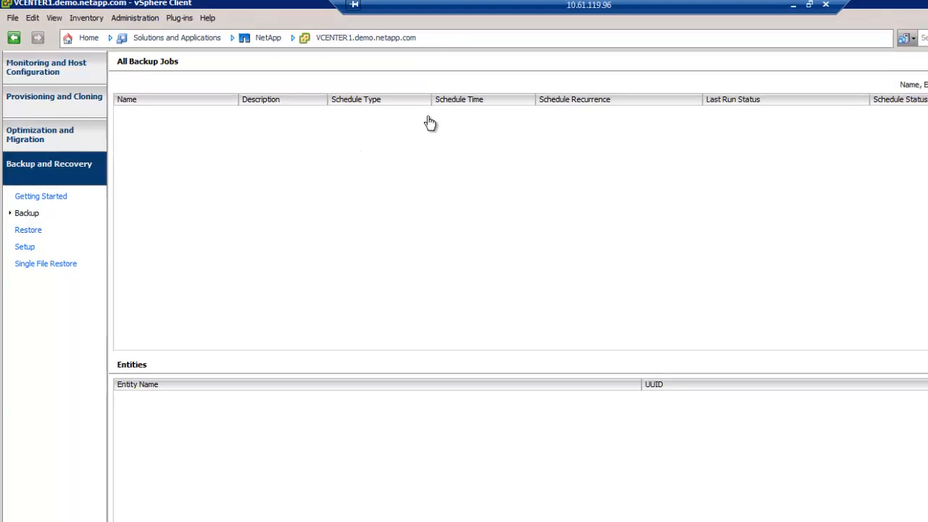
click(829, 23)
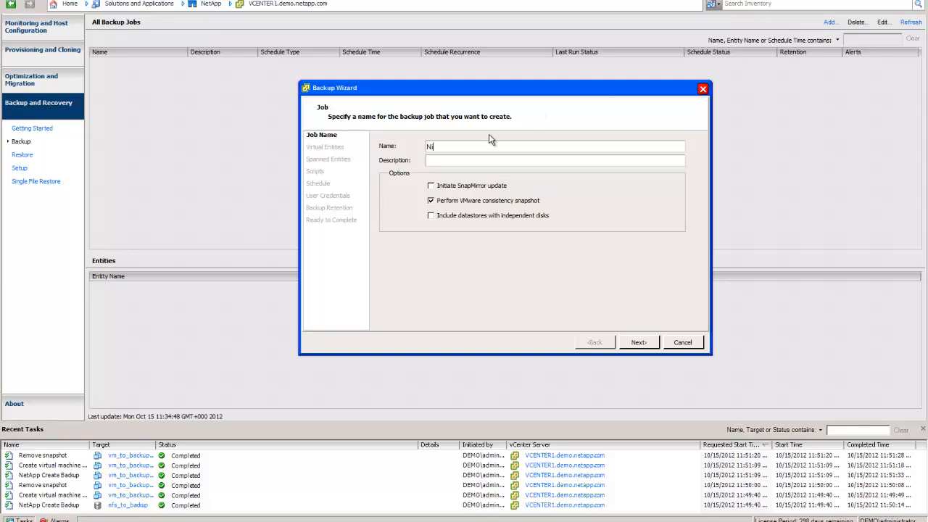
text(Nick Backup Job)
click(639, 344)
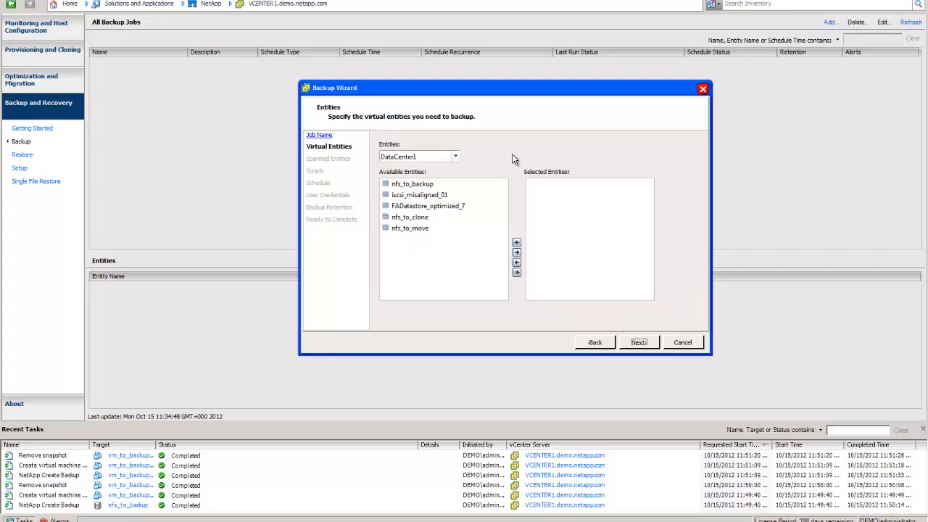
Add vm_to_backup_01 from the nfs_to_backup datastore to the backup job's entities, and continue to scheduling without any scripts.
click(455, 156)
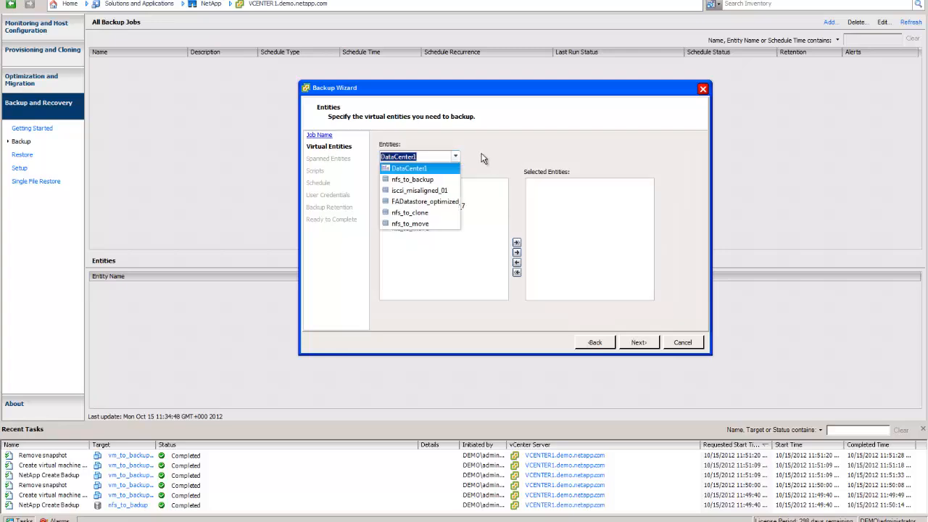
click(483, 158)
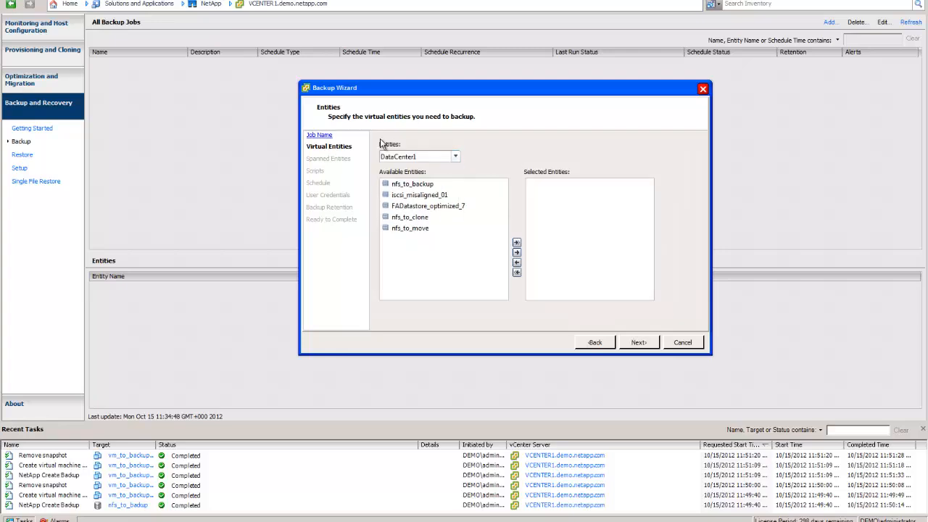
click(456, 157)
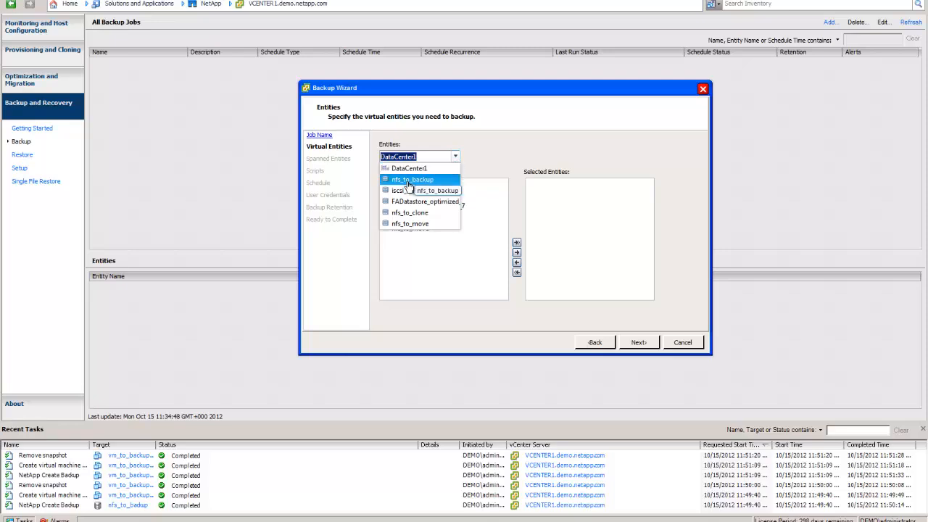
click(405, 181)
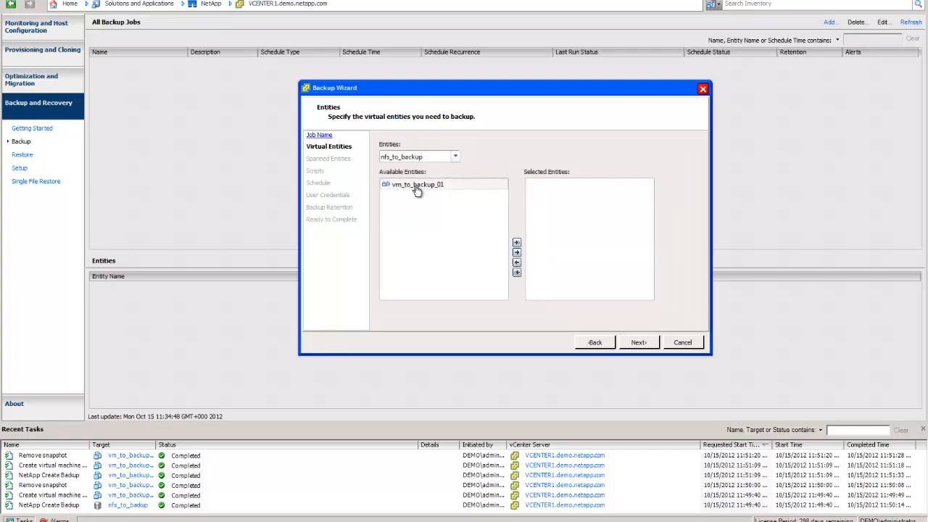
click(425, 184)
click(516, 244)
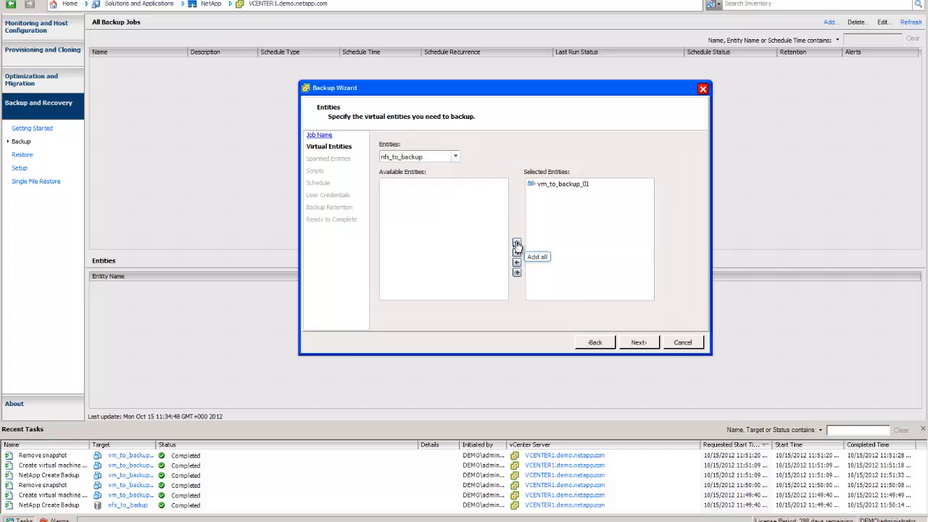
click(642, 344)
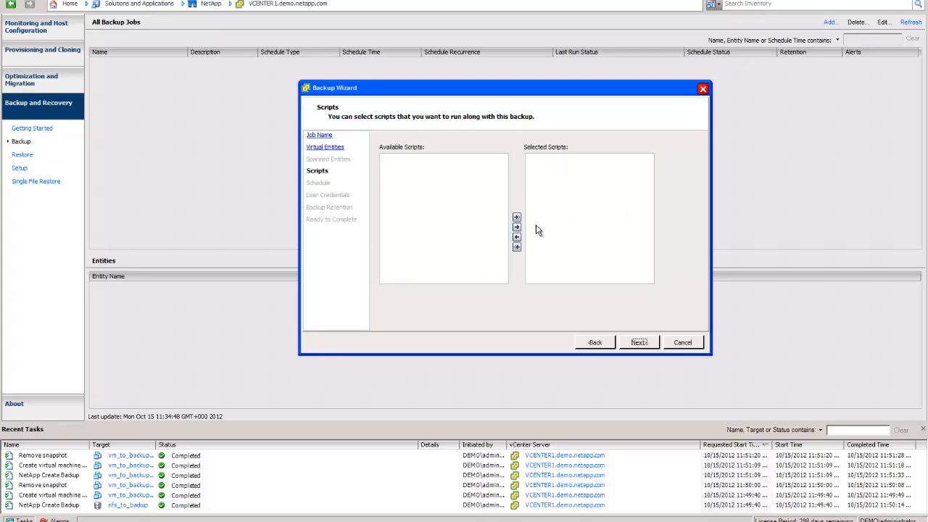
click(638, 343)
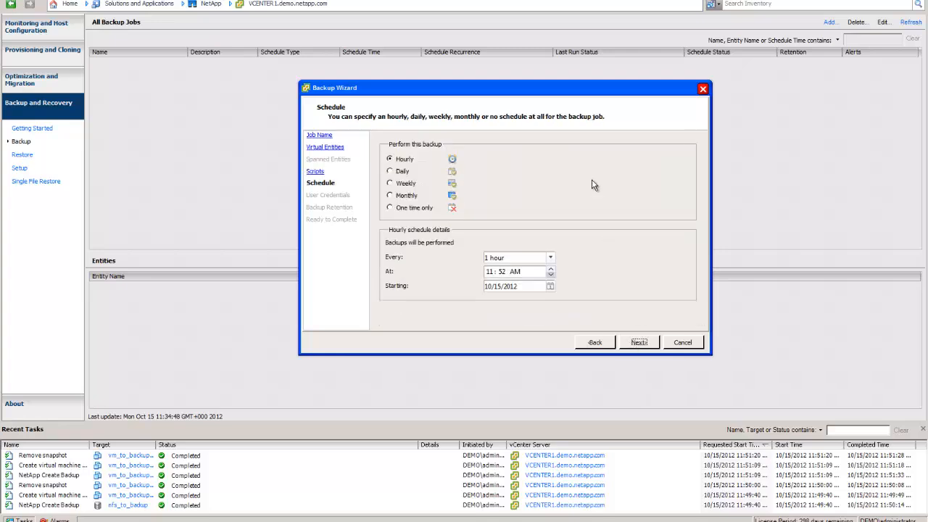
Schedule the backup job to run daily at 02:00 AM.
click(390, 174)
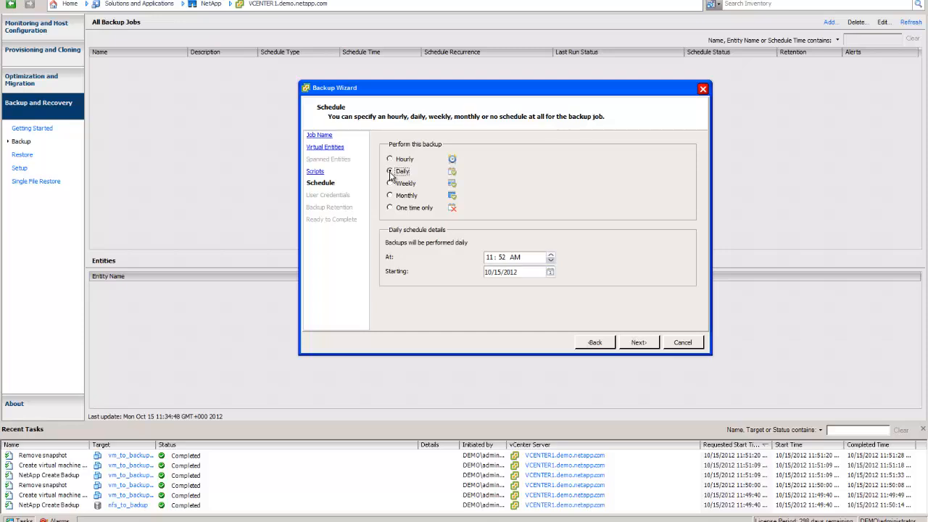
click(489, 258)
text(02)
click(502, 258)
text(00)
Set the daily schedule's start date to 01/01/2013 and accept the schedule.
click(550, 272)
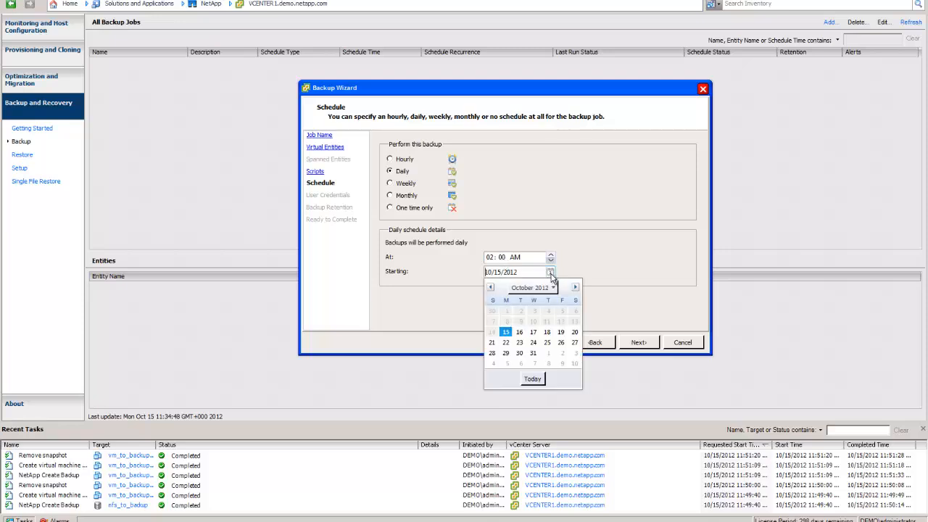
click(551, 292)
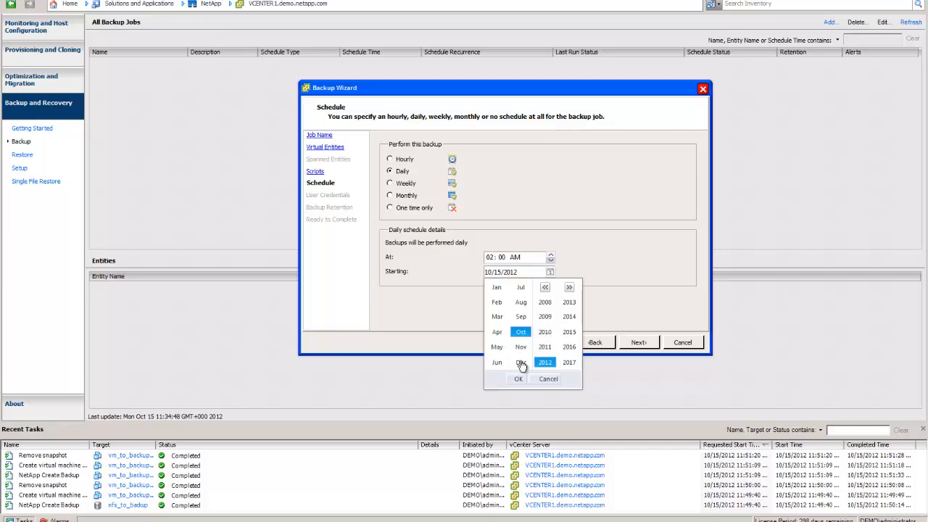
click(496, 288)
click(569, 303)
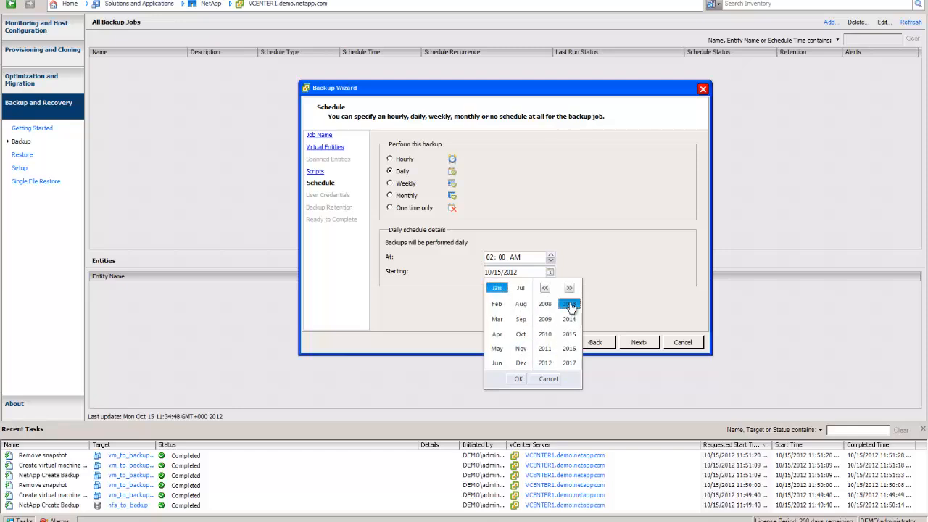
click(518, 366)
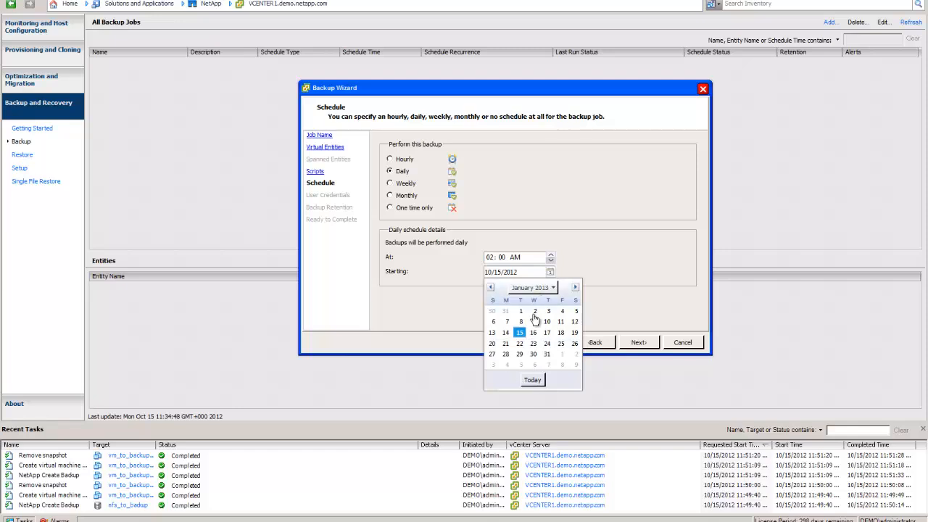
click(521, 311)
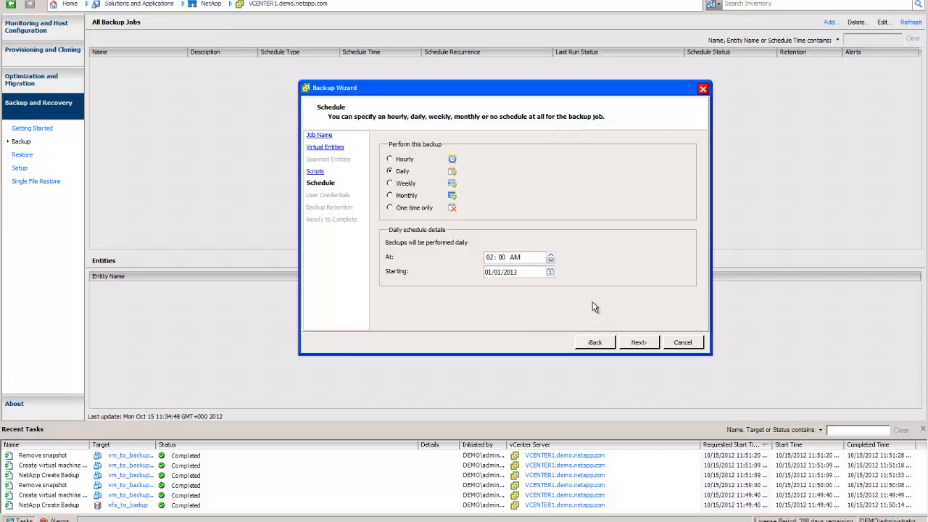
click(636, 344)
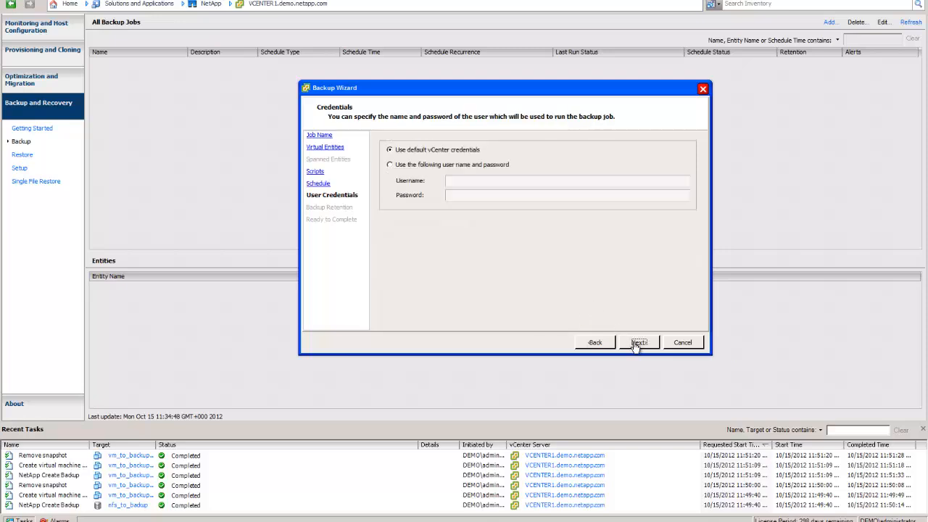
Compare the two credential options, choose the default vCenter credentials for the backup job, and proceed to the retention settings.
click(400, 165)
click(398, 152)
click(403, 166)
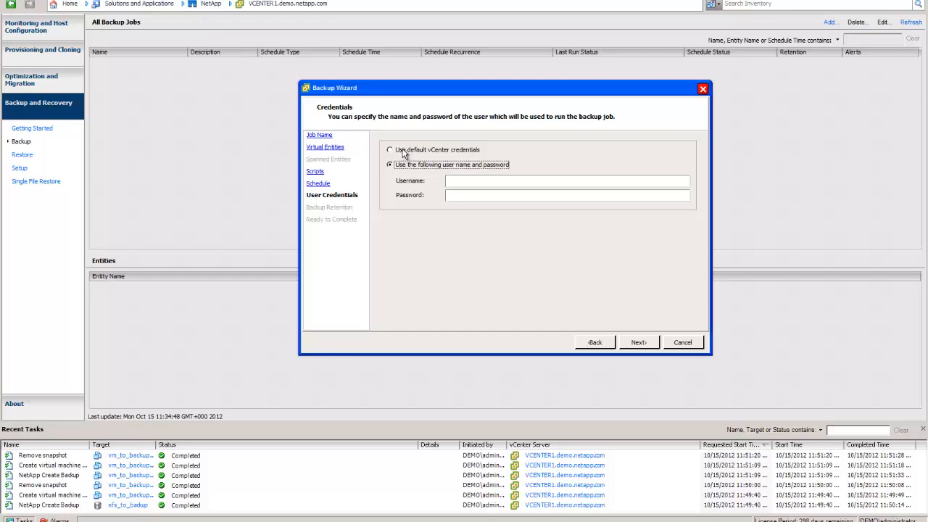
click(460, 181)
click(397, 149)
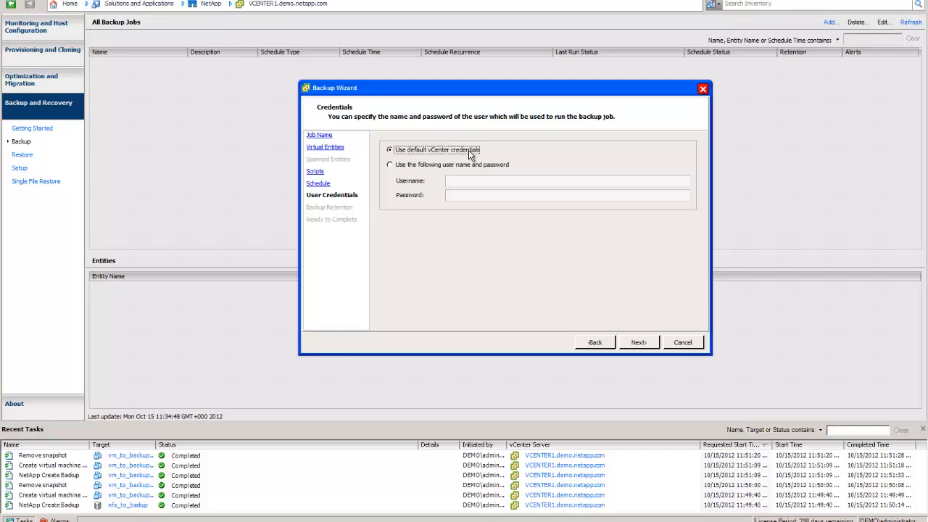
click(429, 165)
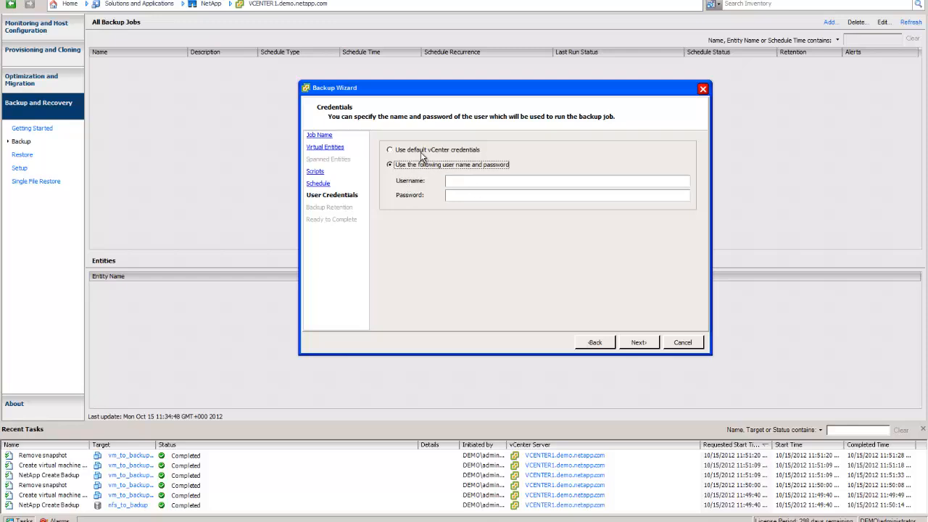
click(419, 151)
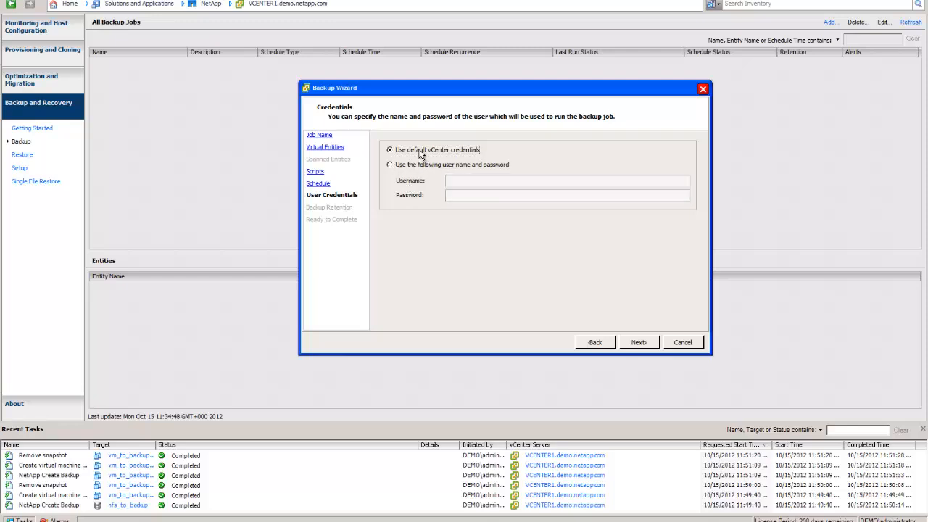
click(638, 343)
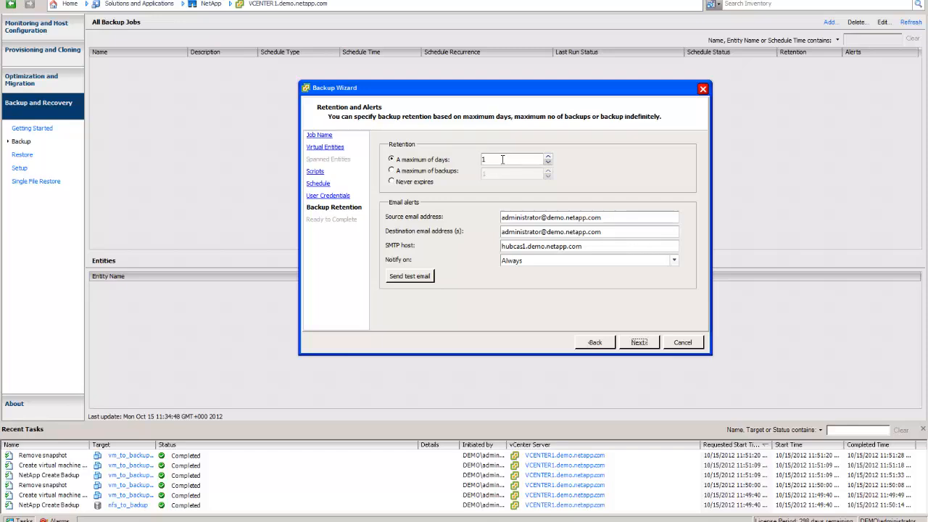
Set the backup job's retention to a maximum of 7 days.
drag(499, 160, 479, 163)
double_click(479, 163)
click(490, 158)
Examine the backup job's source and destination email fields and the available notification conditions for its email alerts.
drag(600, 217, 500, 218)
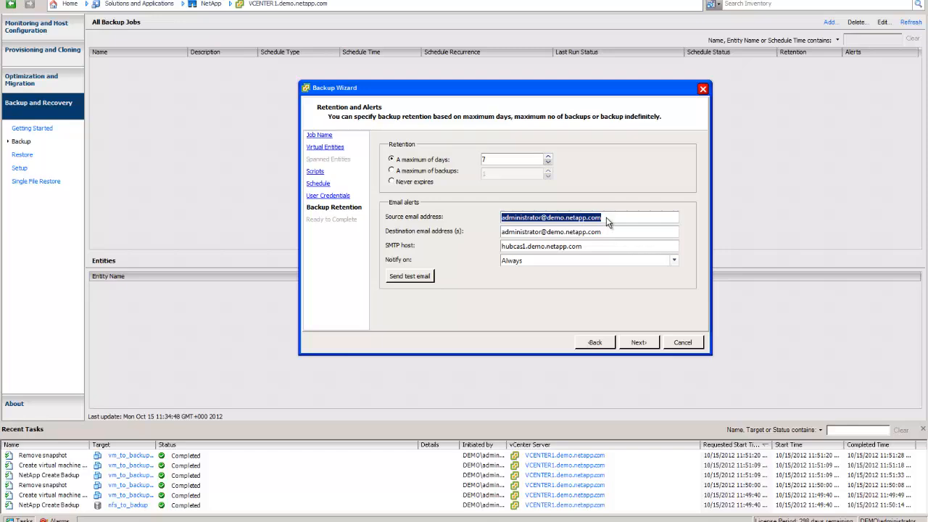
drag(606, 217, 482, 211)
drag(611, 232, 475, 229)
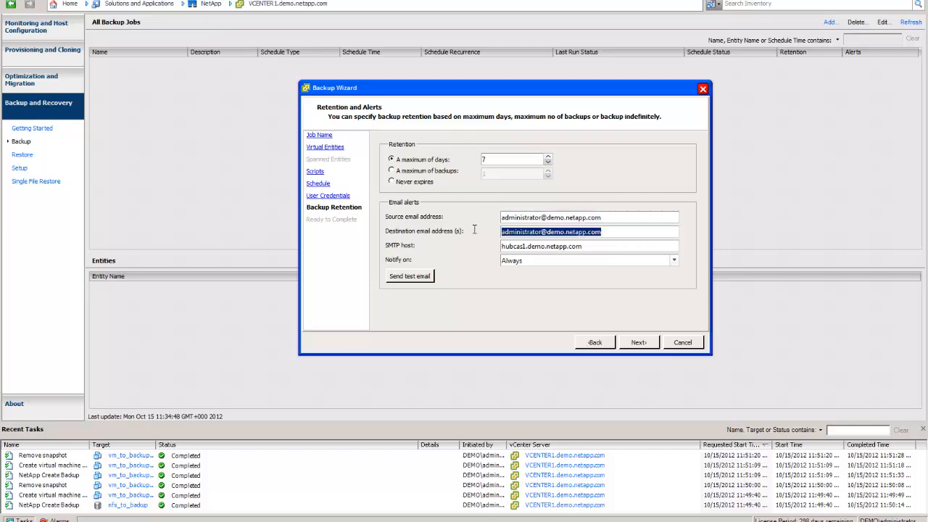
drag(605, 230, 500, 231)
click(614, 231)
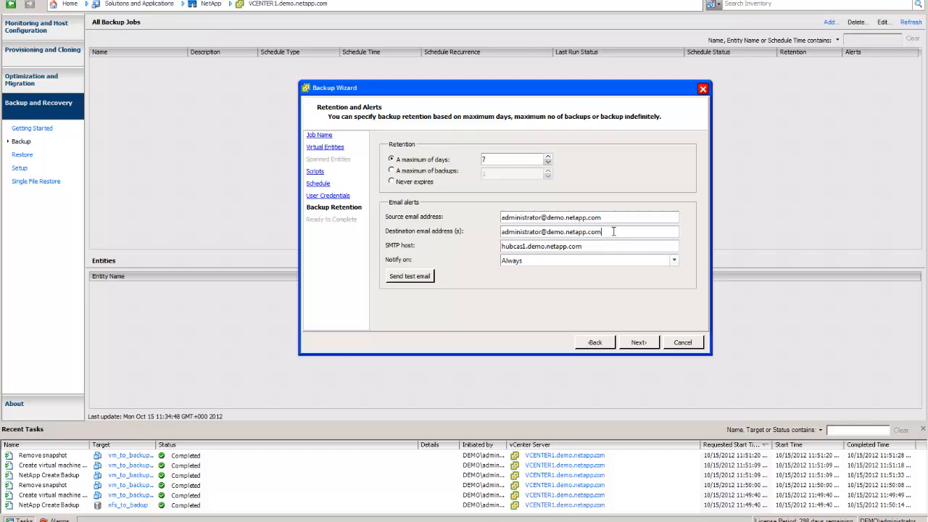
drag(602, 231, 502, 231)
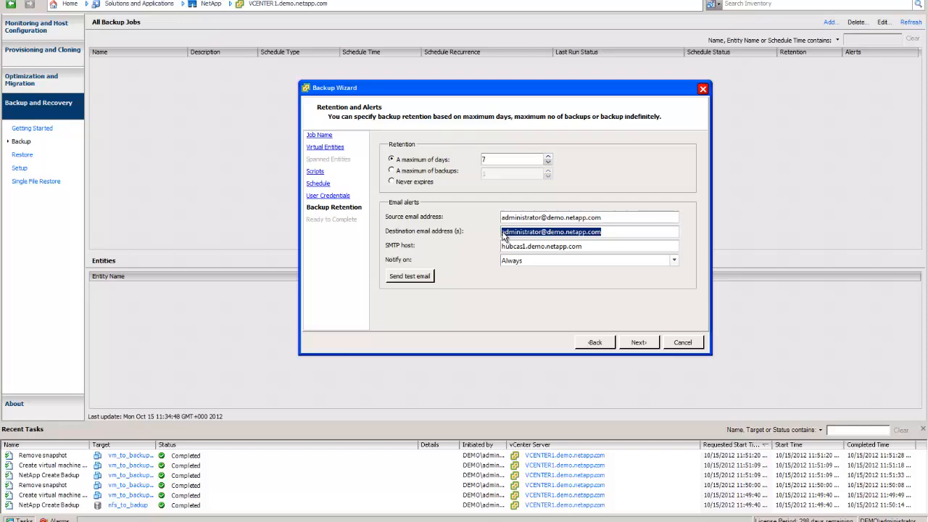
click(505, 235)
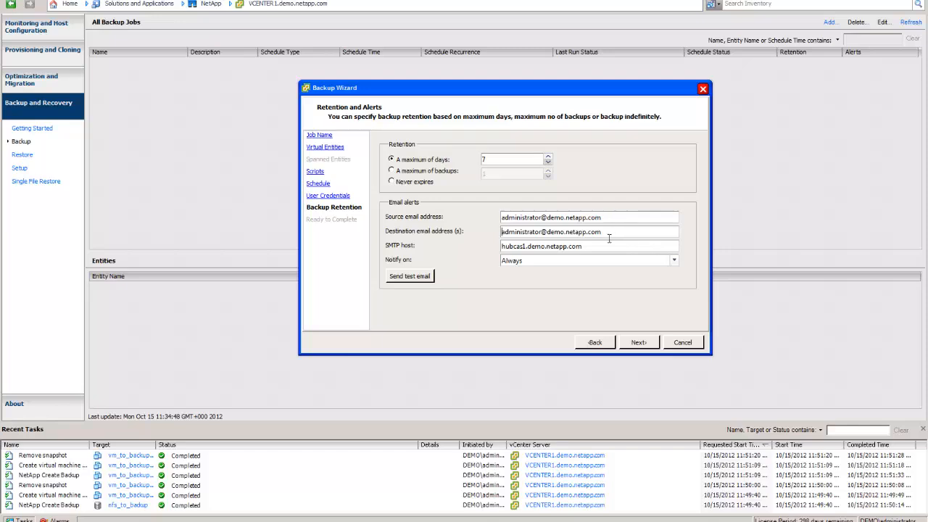
click(674, 261)
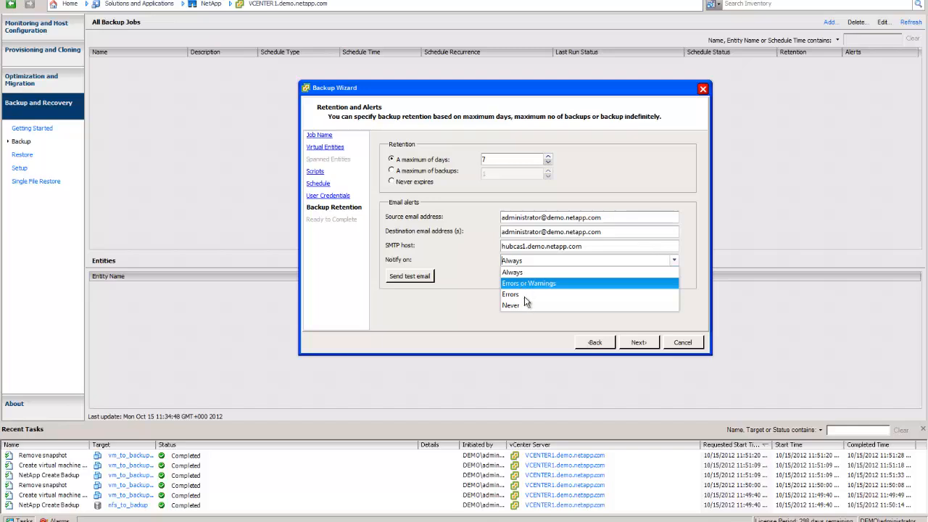
click(450, 323)
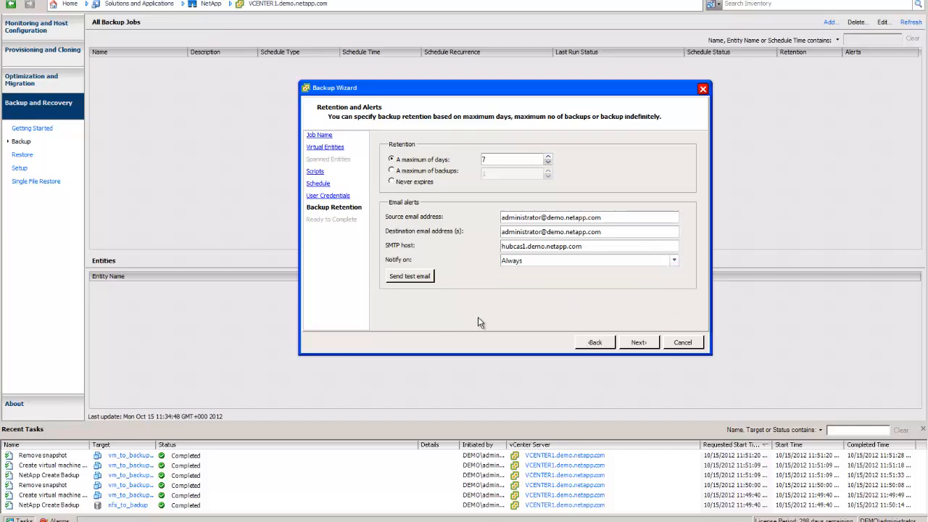
Review the backup job's summary and finish creating the job without running it immediately.
click(638, 343)
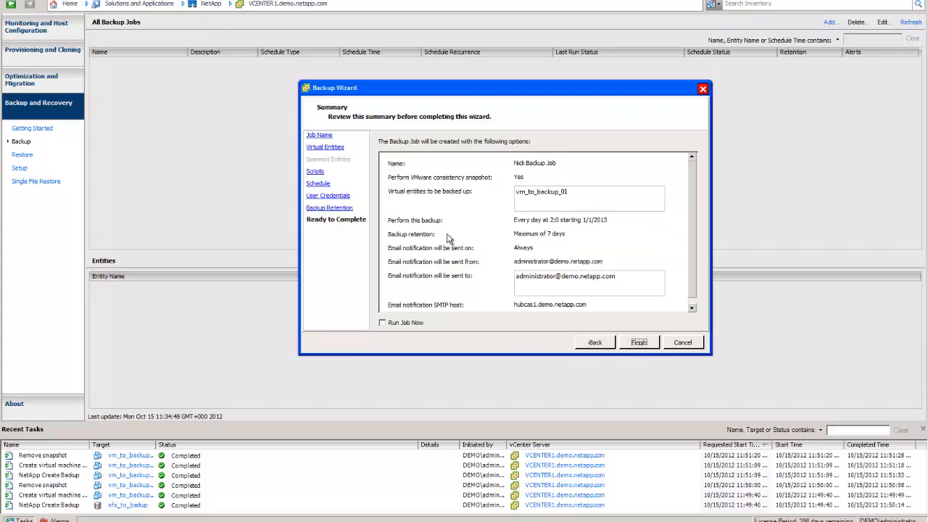
scroll(448, 238, down, 1)
click(567, 196)
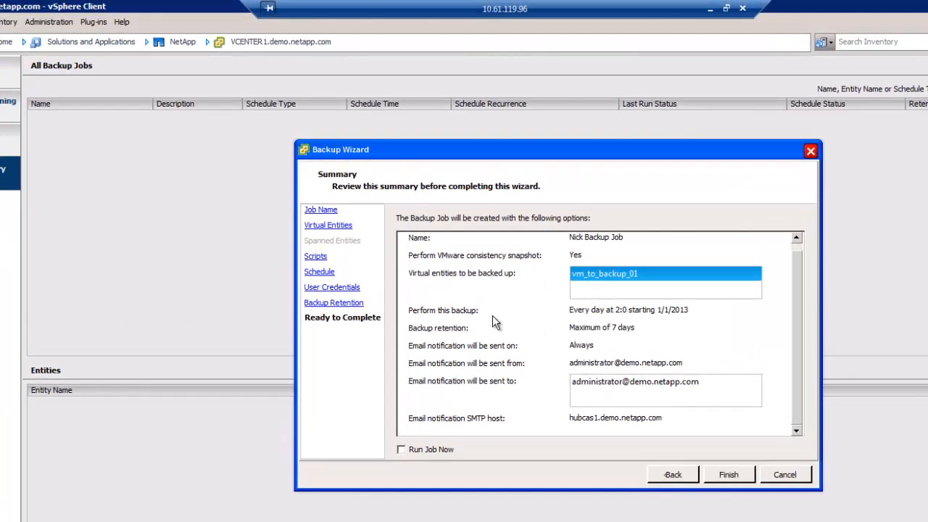
scroll(492, 319, up, 1)
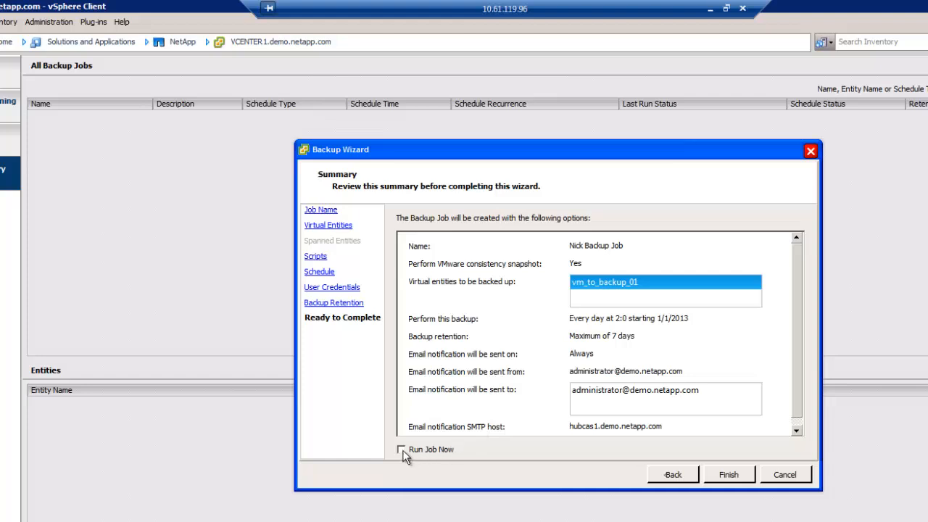
click(737, 477)
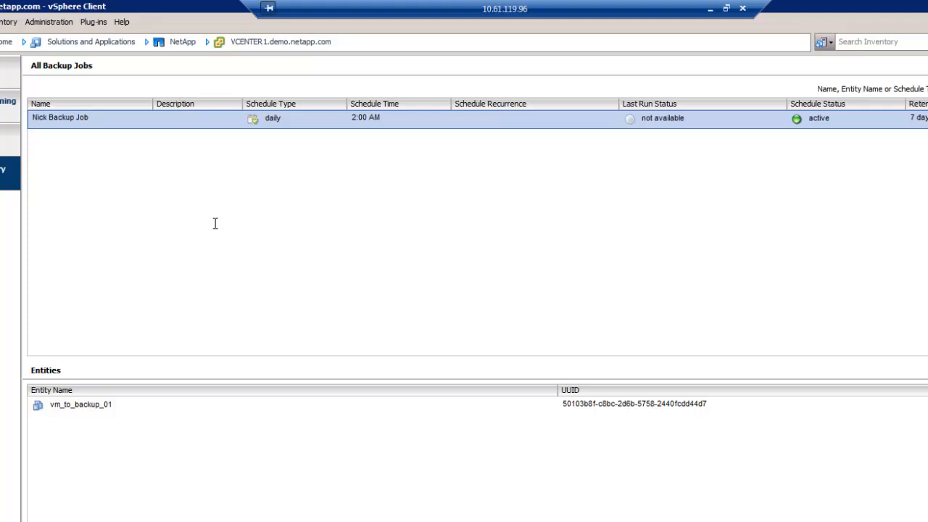
Go to the Hosts and Clusters inventory and open the console of vm_to_backup_01.
click(6, 42)
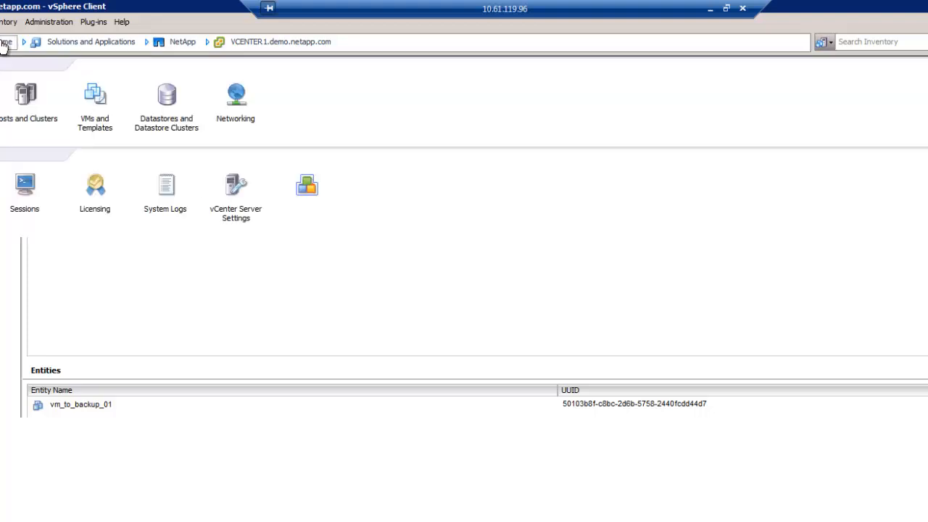
click(22, 100)
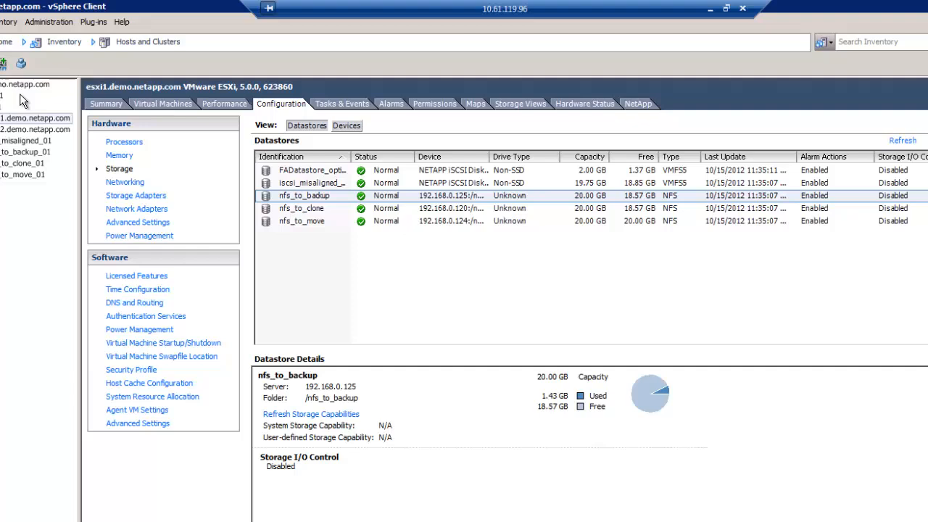
click(25, 152)
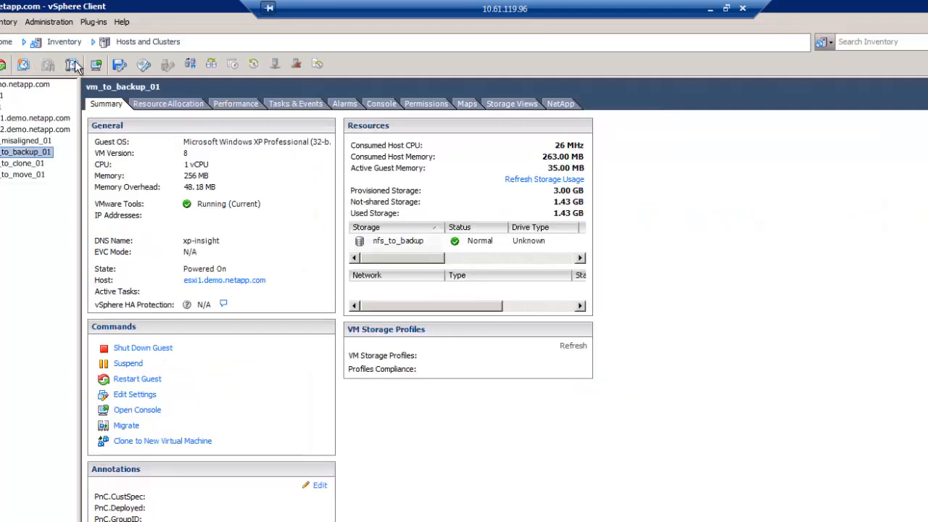
click(98, 61)
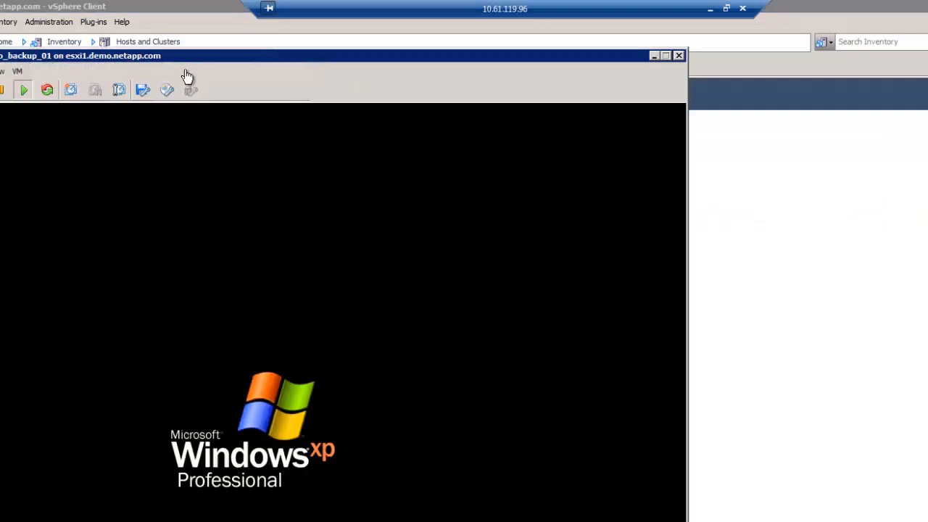
drag(273, 61, 416, 78)
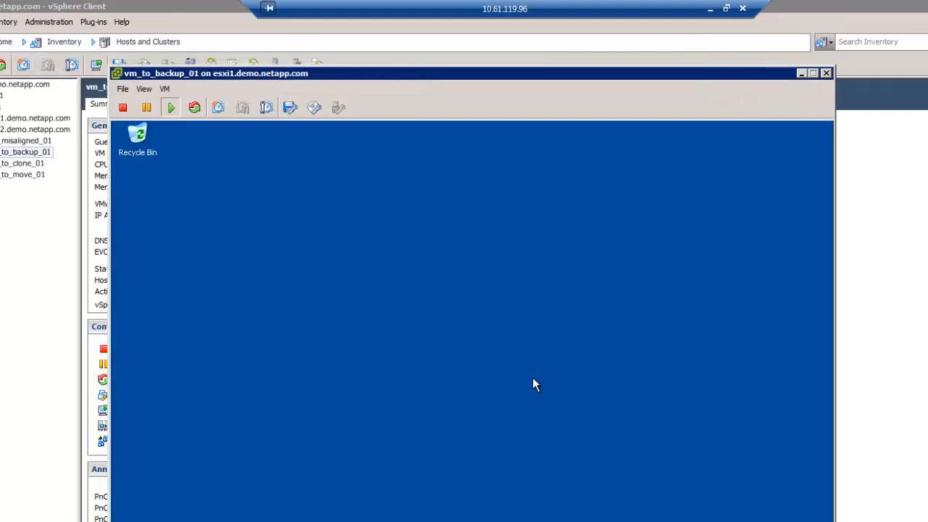
Create a text document named "important data" on the virtual machine's desktop and close the console.
right_click(373, 420)
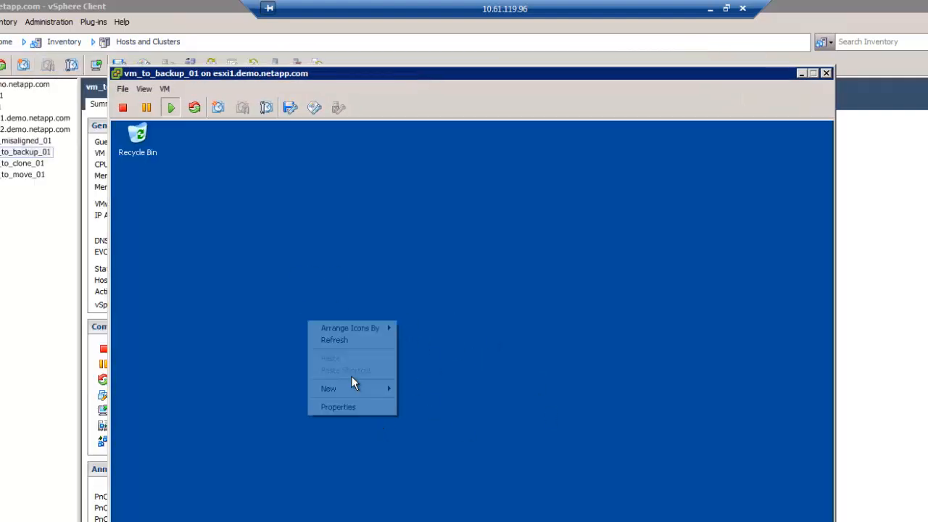
mouse_move(363, 388)
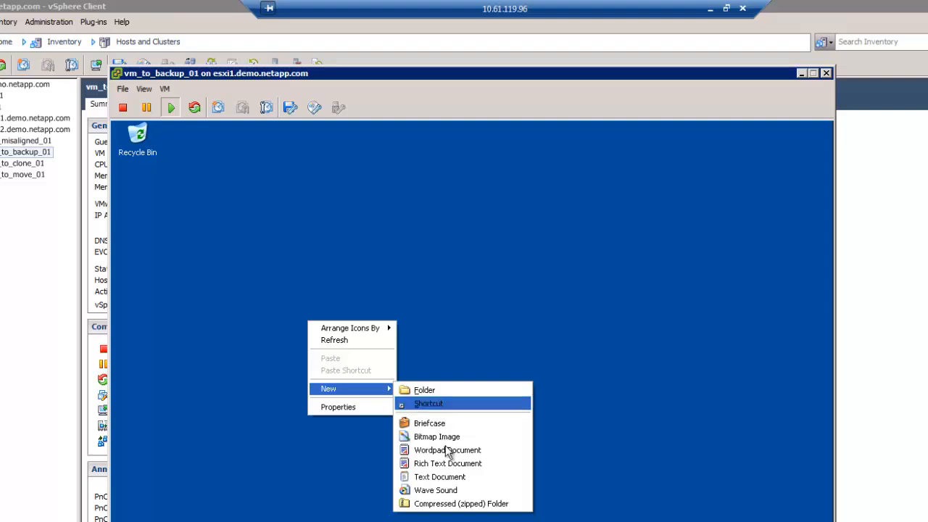
click(451, 476)
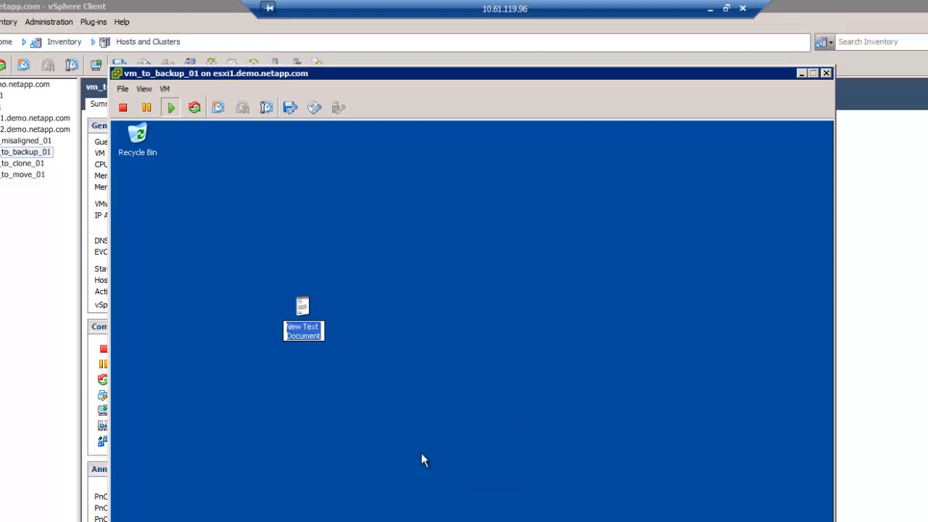
text(important data)
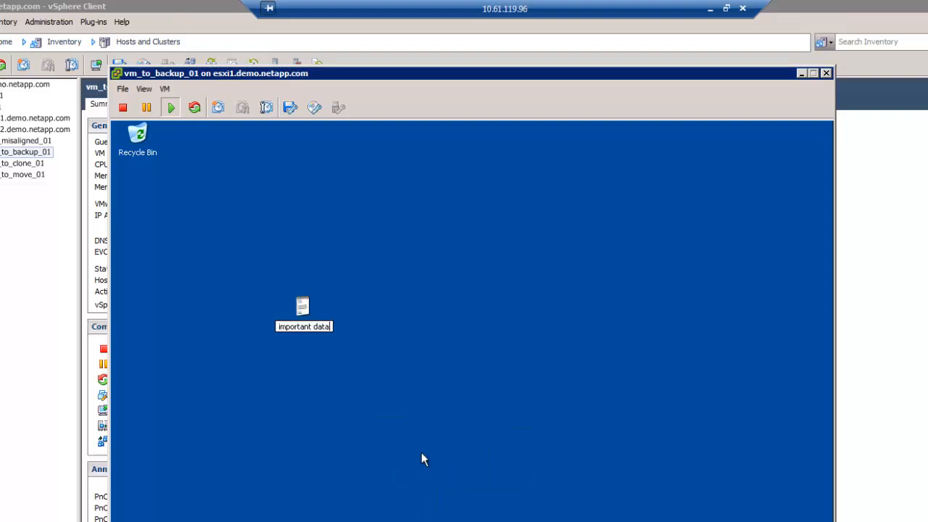
key(Return)
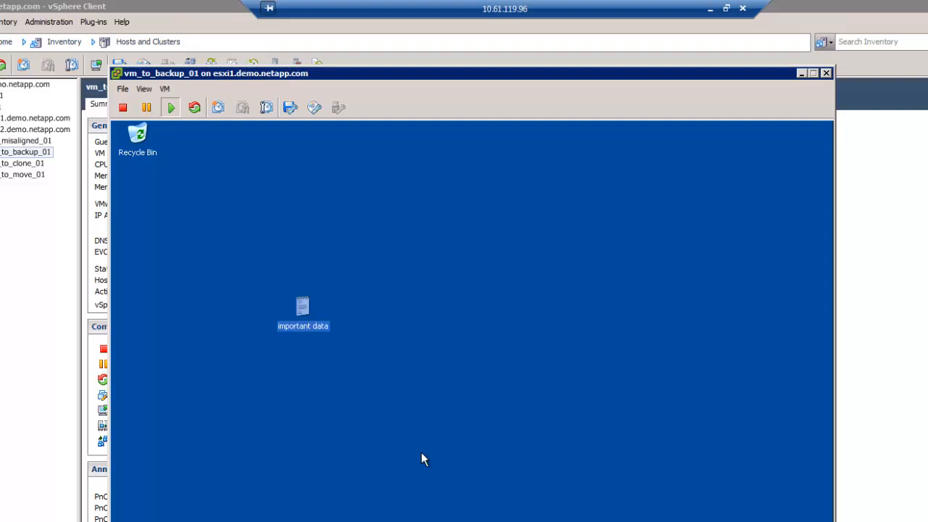
click(461, 396)
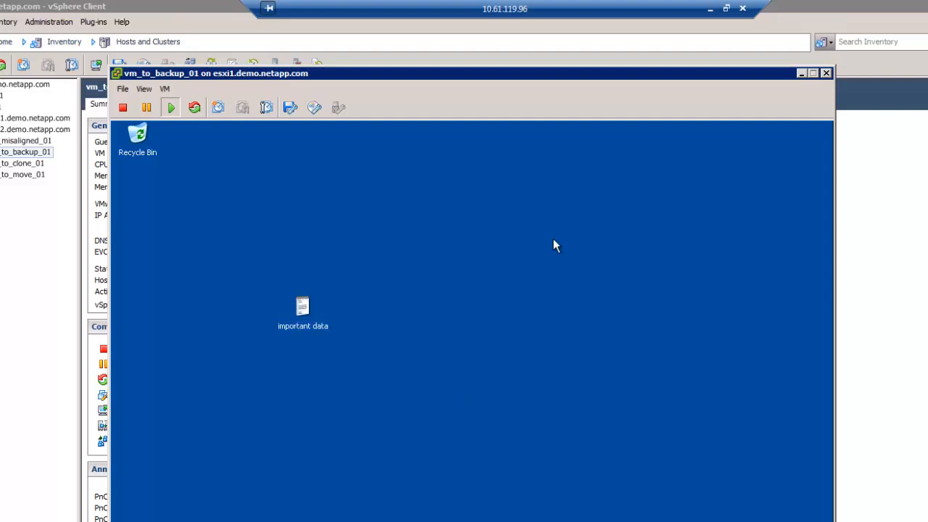
click(825, 73)
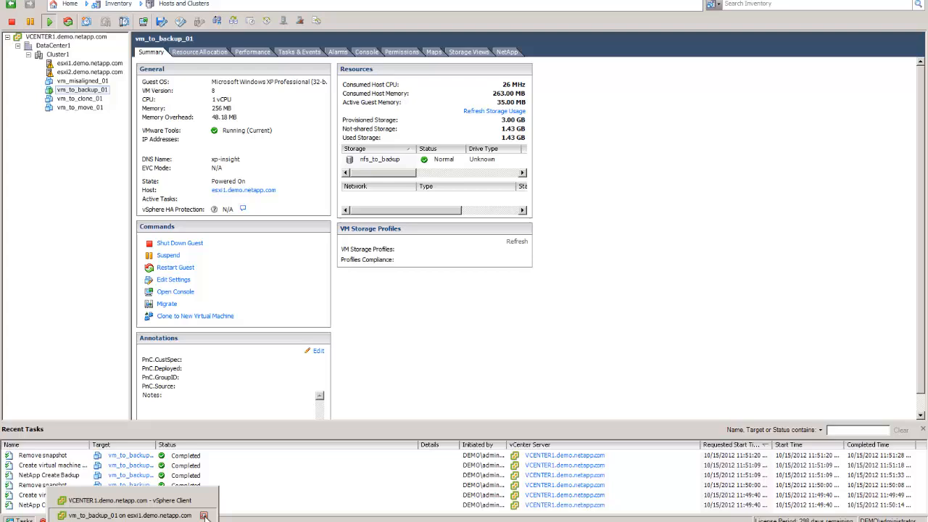
click(204, 516)
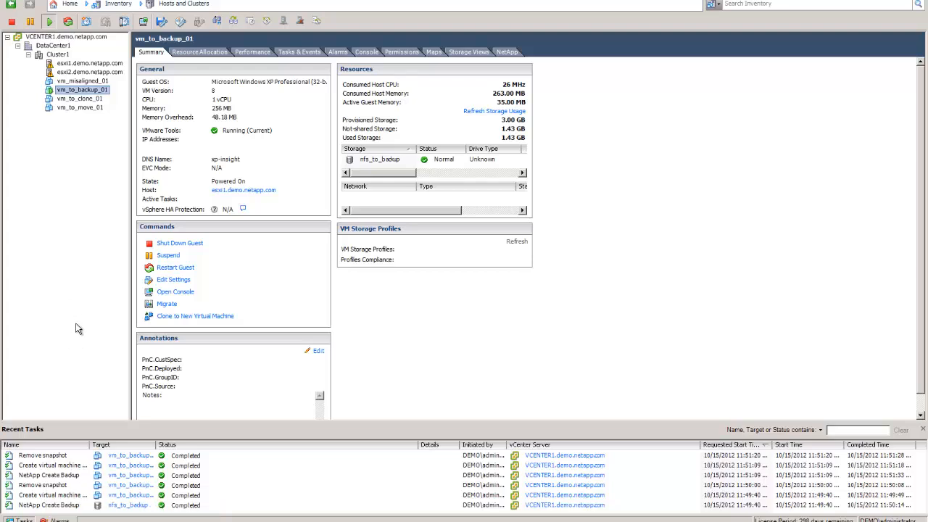
Run an immediate NetApp backup of vm_to_backup_01 named ImportantDataBackup, keeping the VMware consistency snapshot enabled.
right_click(91, 90)
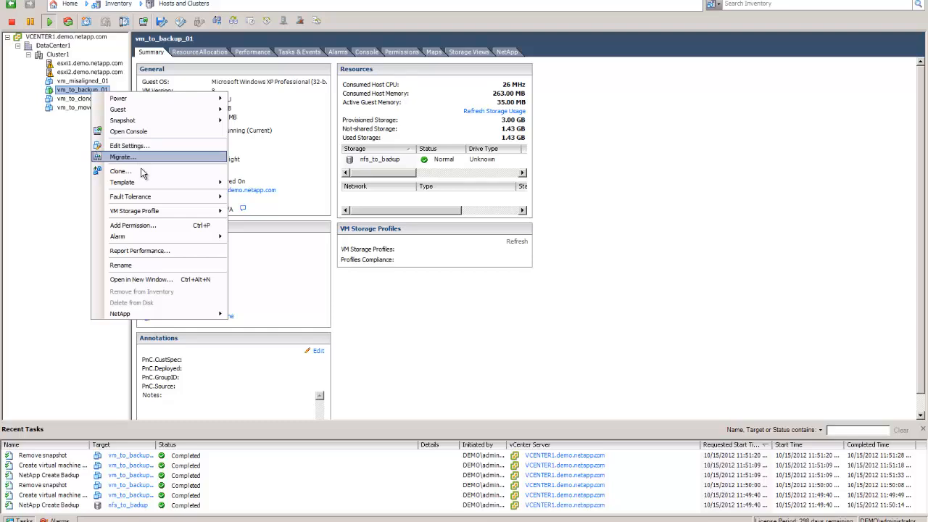
mouse_move(207, 313)
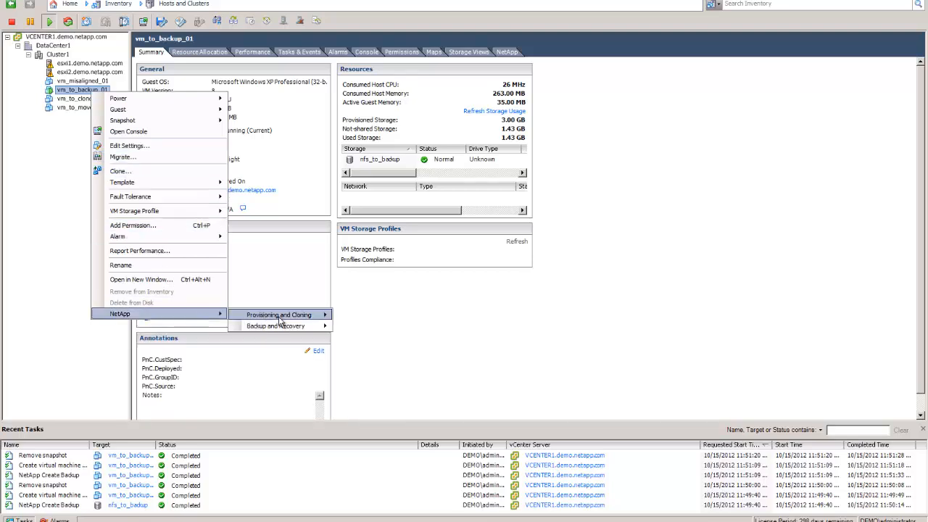
mouse_move(304, 327)
click(372, 330)
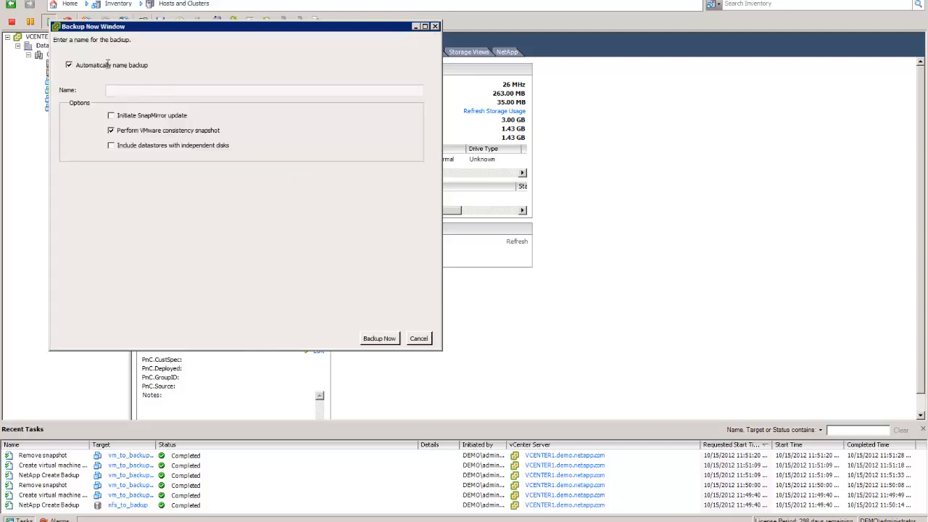
click(69, 64)
text(Im)
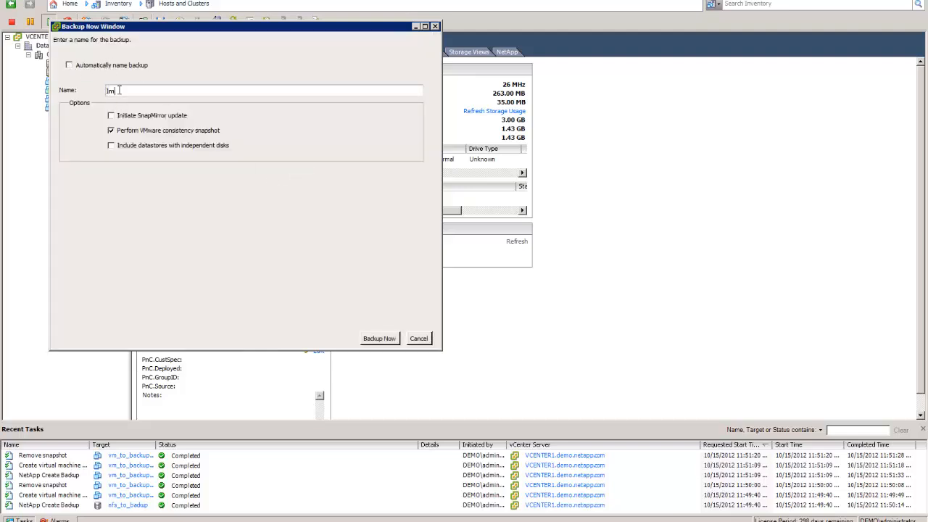
text(portantDataBackup)
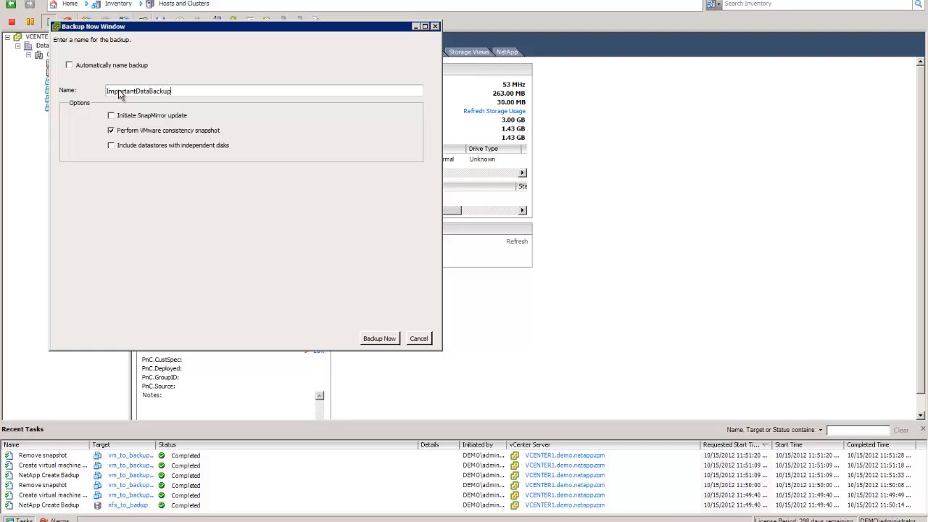
click(380, 341)
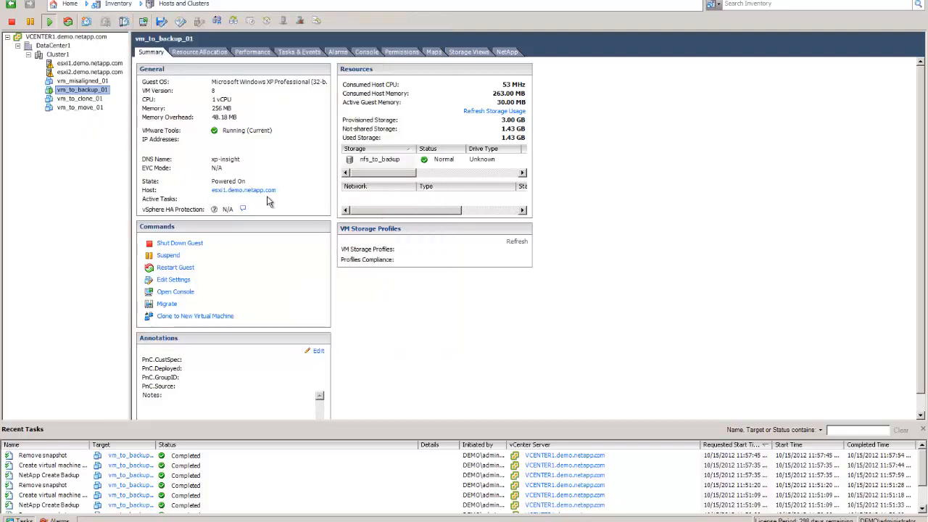
In the vm_to_backup_01 console, permanently delete the "important data" file by emptying the Recycle Bin, and close the console.
click(142, 21)
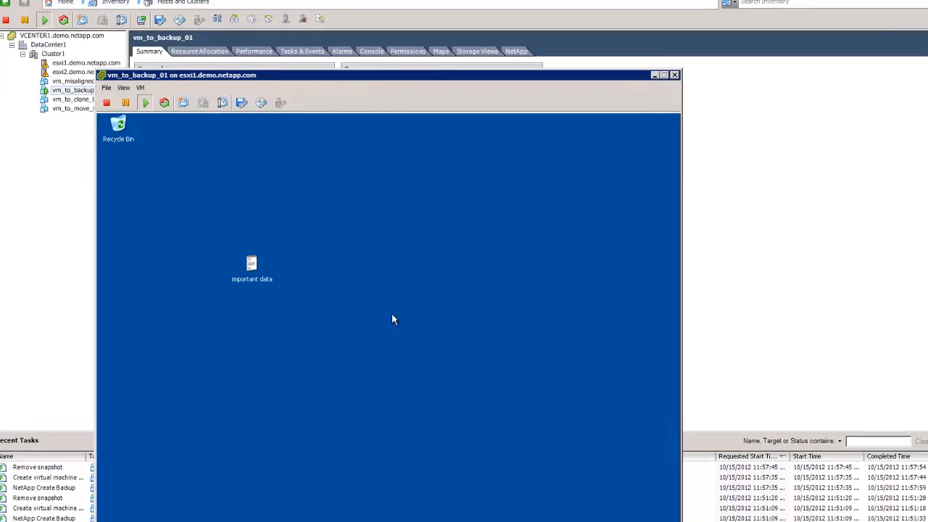
drag(266, 318, 86, 140)
right_click(99, 138)
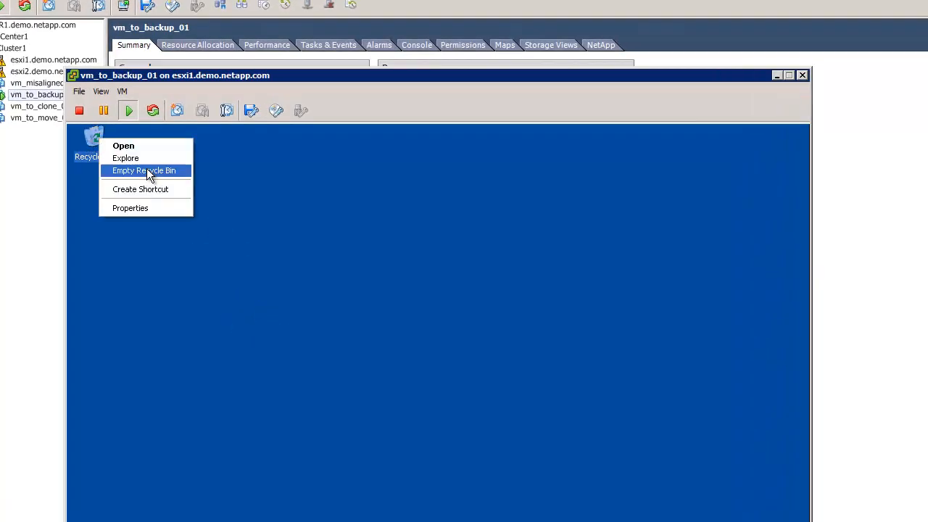
click(146, 168)
click(472, 415)
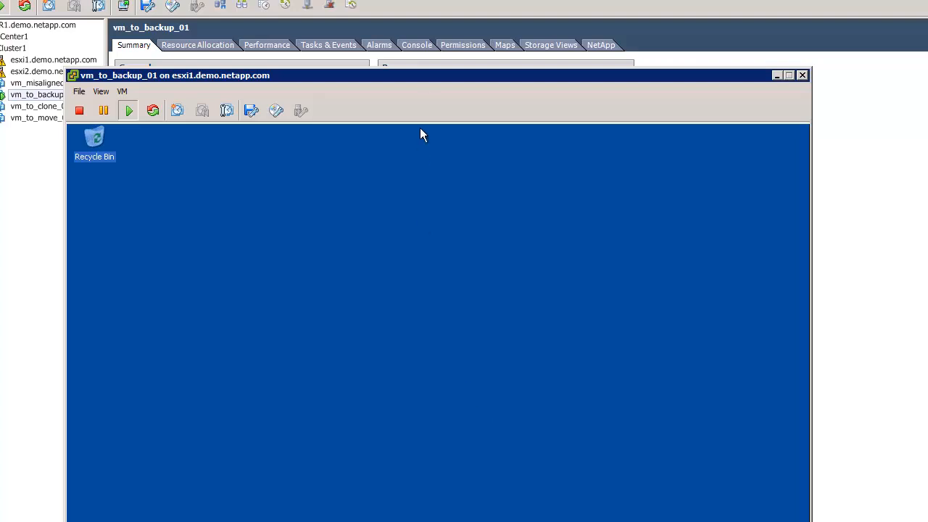
drag(437, 78, 531, 42)
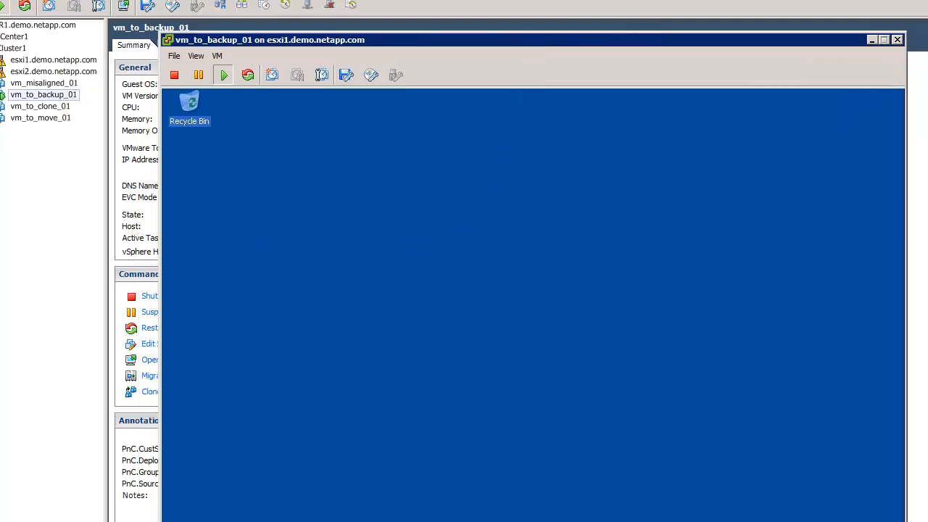
click(898, 40)
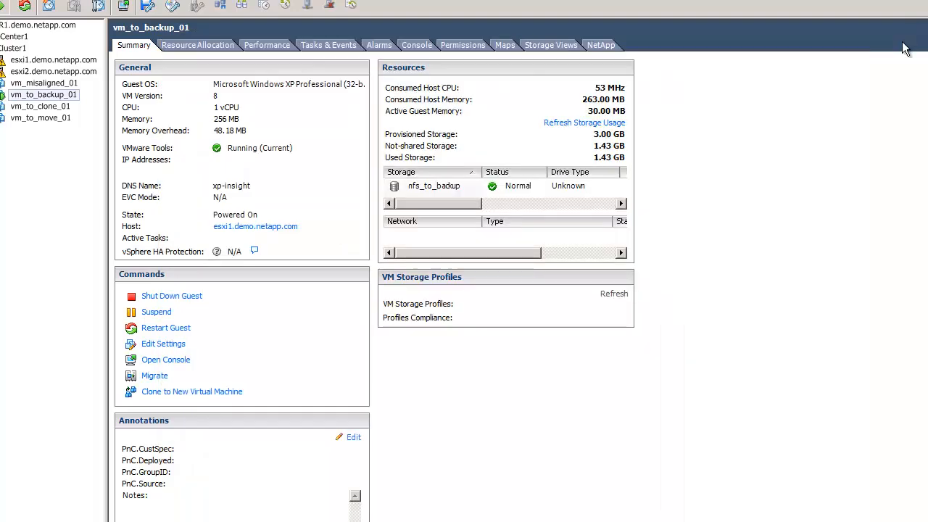
Start a NetApp Backup and Recovery restore of vm_to_backup_01 and choose ImportantDataBackup as the backup.
right_click(47, 96)
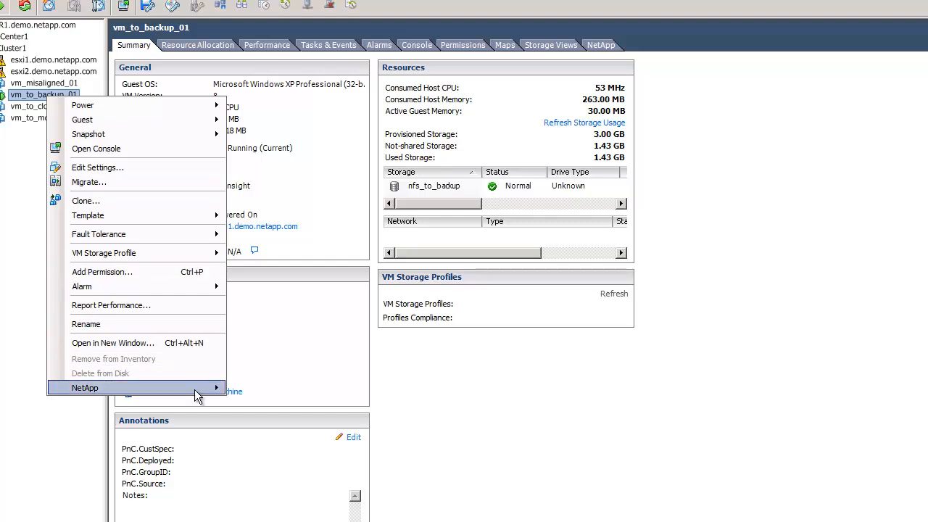
mouse_move(206, 390)
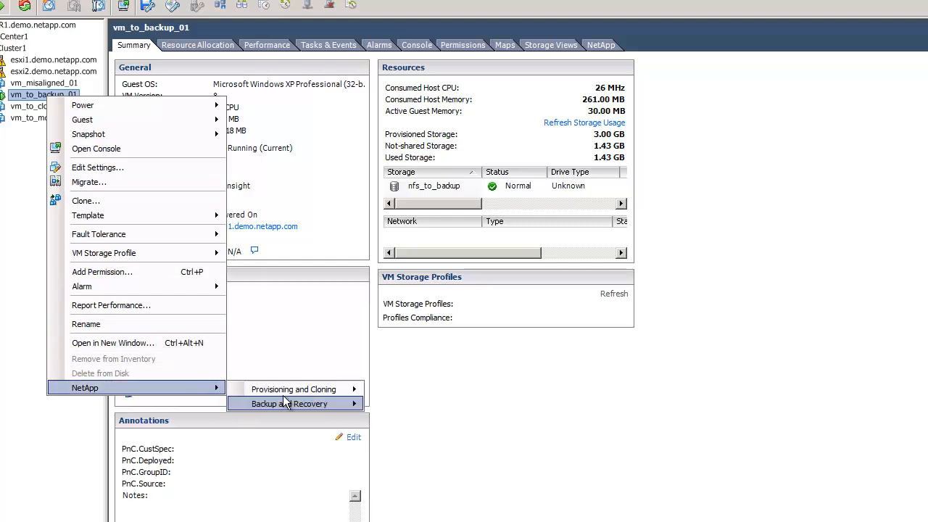
mouse_move(329, 401)
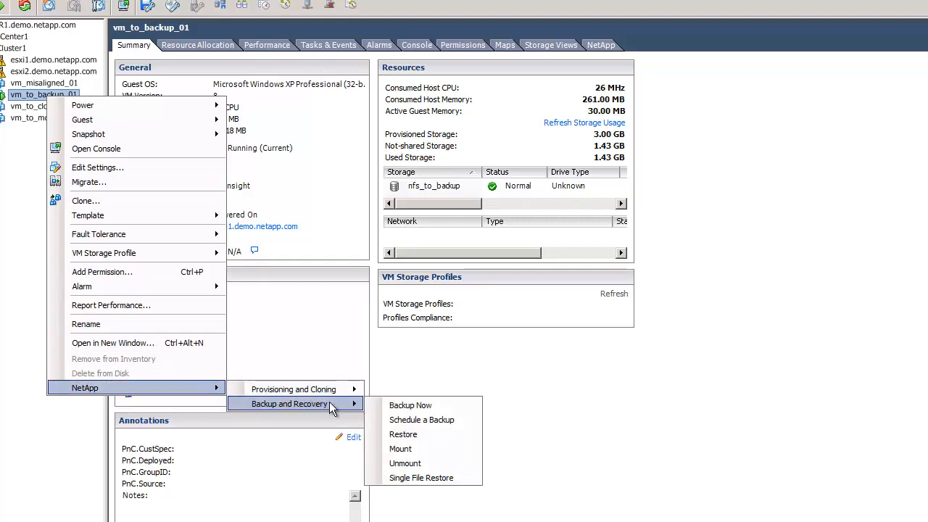
click(418, 434)
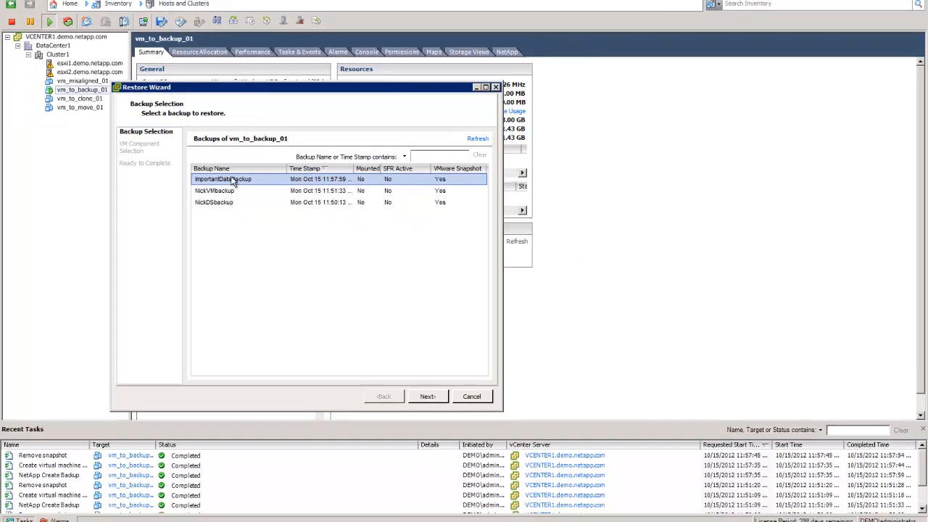
click(430, 397)
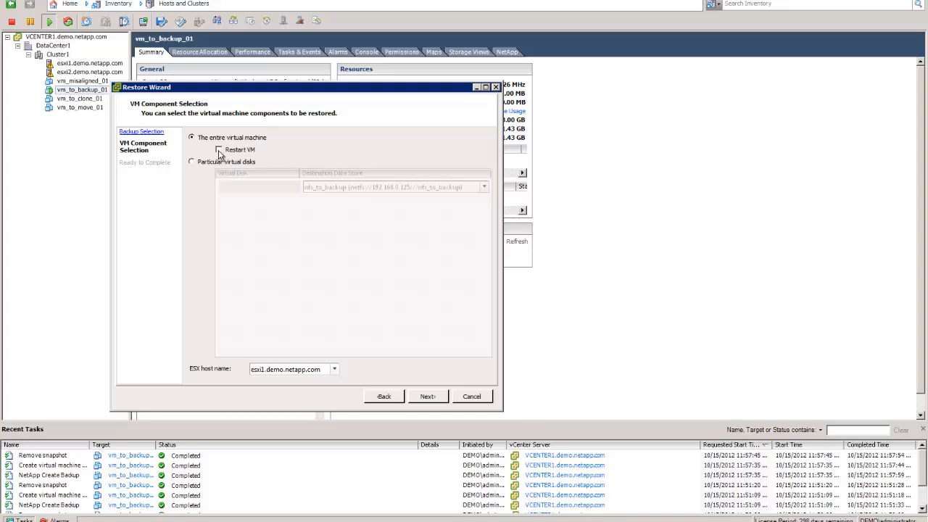
Restore the entire virtual machine with Restart VM enabled, keeping esxi1.demo.netapp.com as the ESX host, and finish the wizard.
click(219, 150)
click(336, 371)
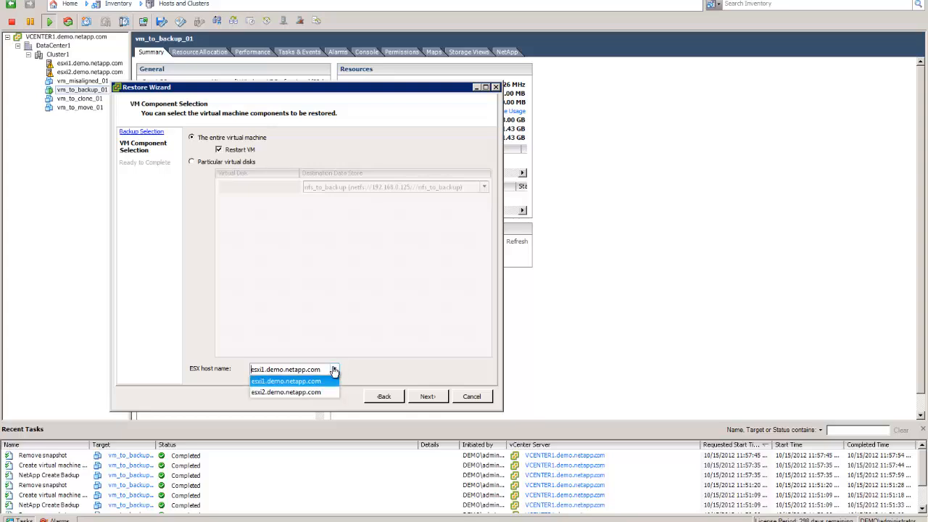
click(336, 370)
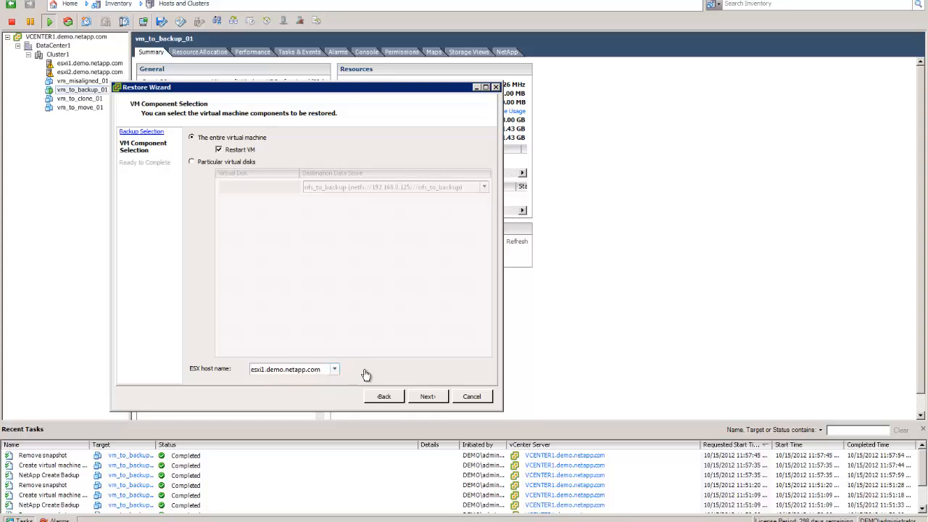
click(430, 396)
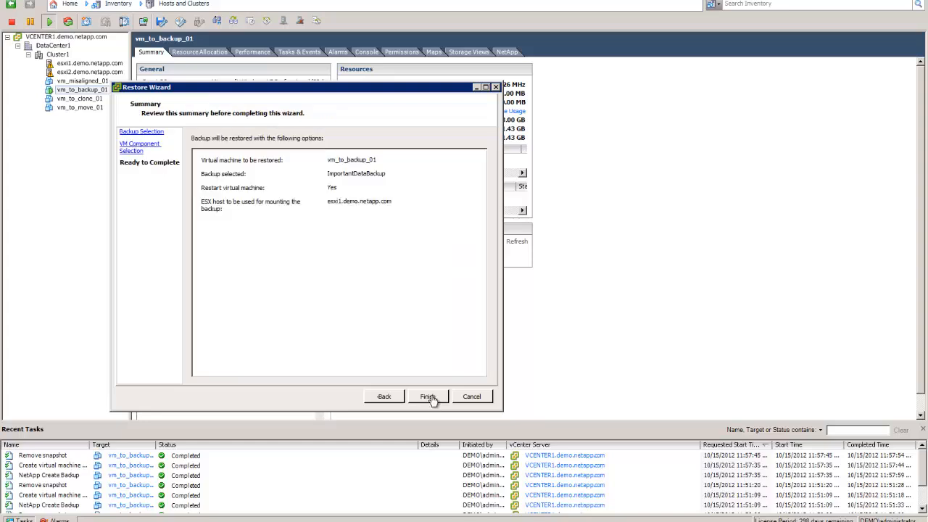
click(429, 396)
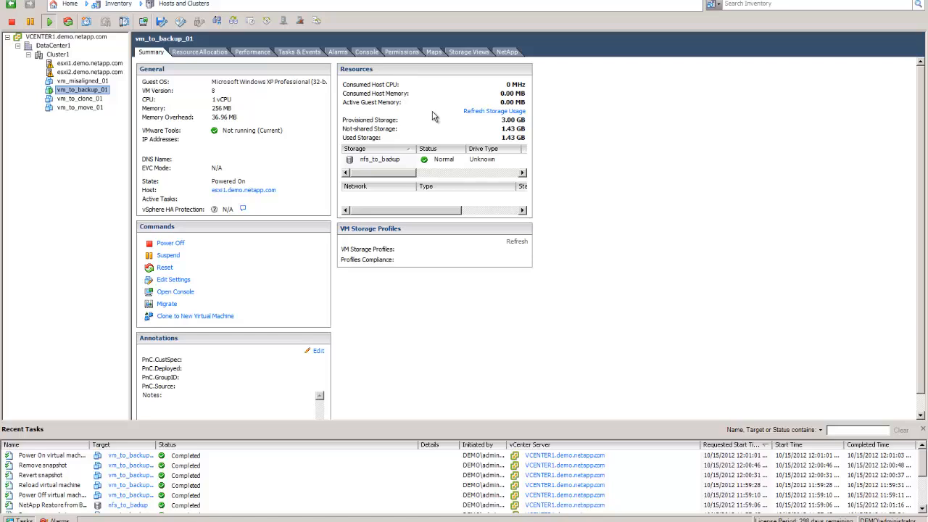
Check the status of the NetApp restore task in the recent tasks list.
scroll(213, 476, down, 1)
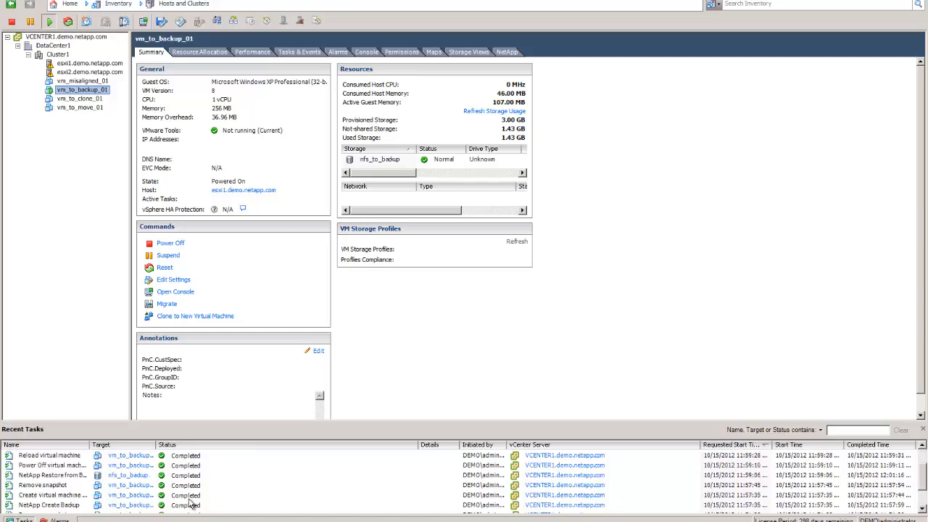
click(58, 476)
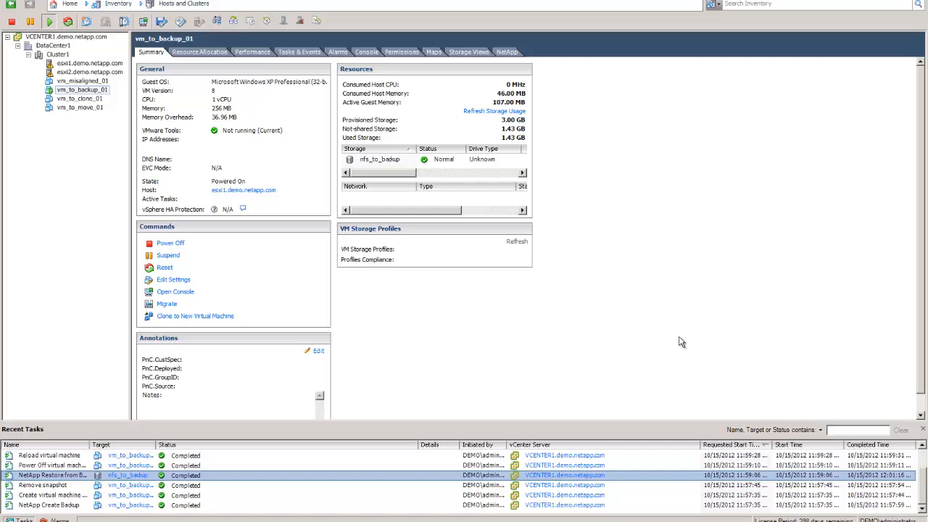
click(628, 181)
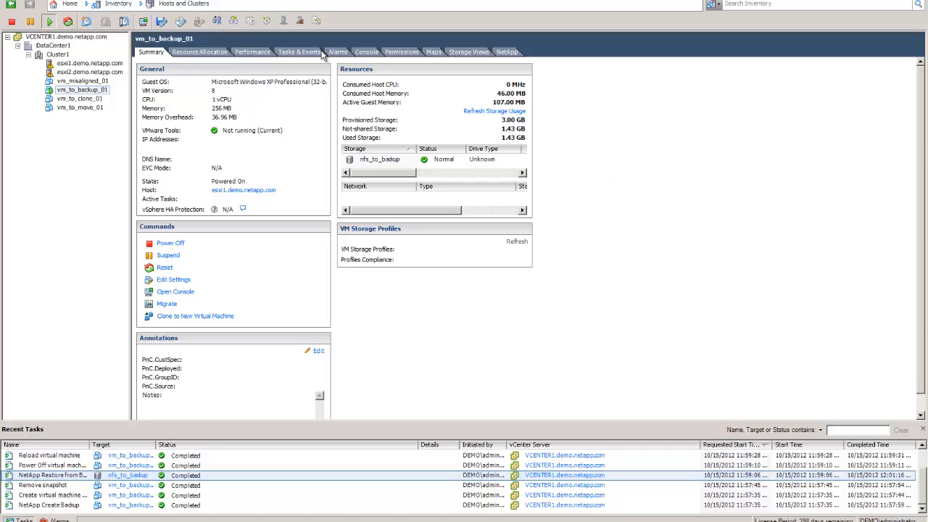
Open the console of vm_to_backup_01, check the desktop for the "important data" file after startup, and return to the main inventory window.
click(144, 22)
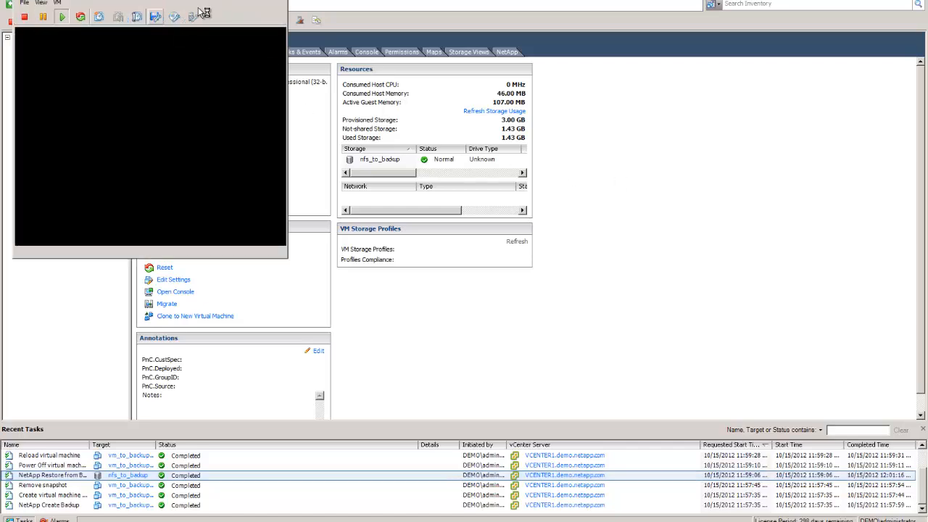
drag(203, 6, 391, 102)
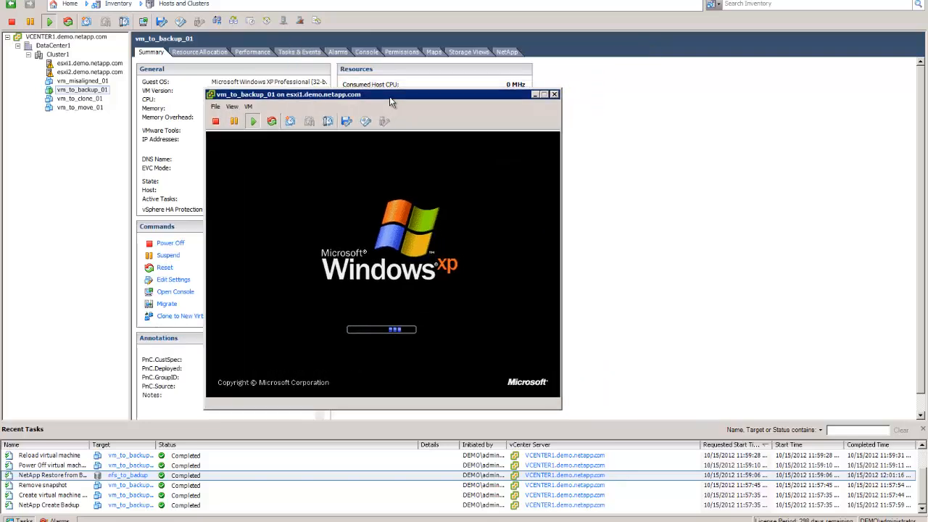
drag(389, 98, 409, 90)
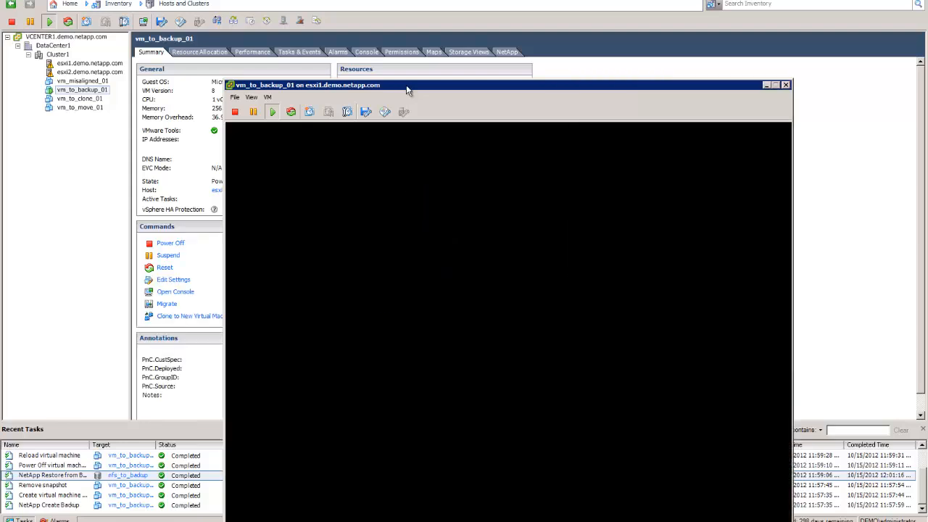
drag(424, 87, 388, 63)
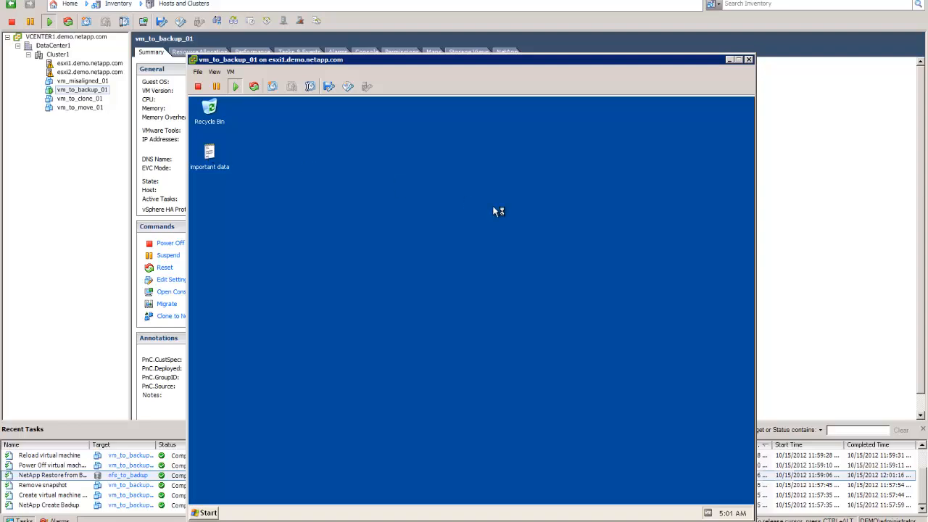
drag(473, 64, 469, 53)
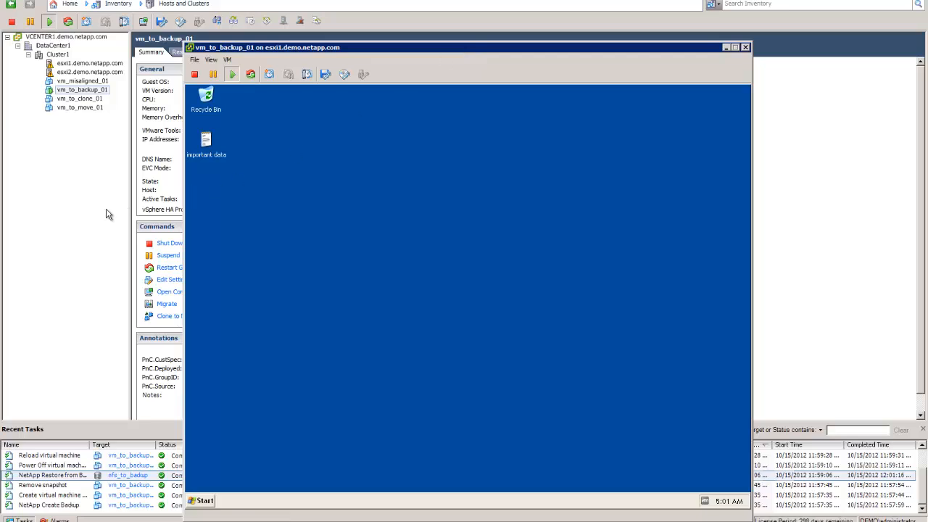
click(73, 192)
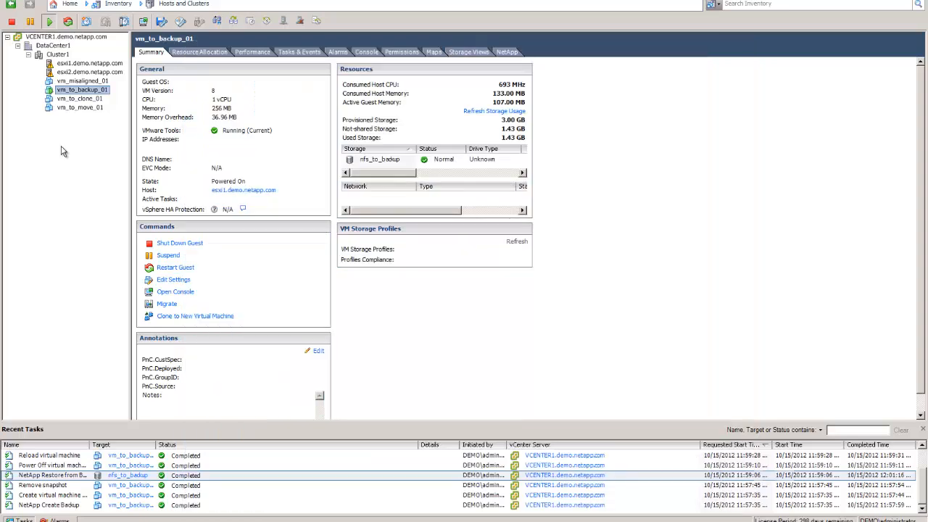